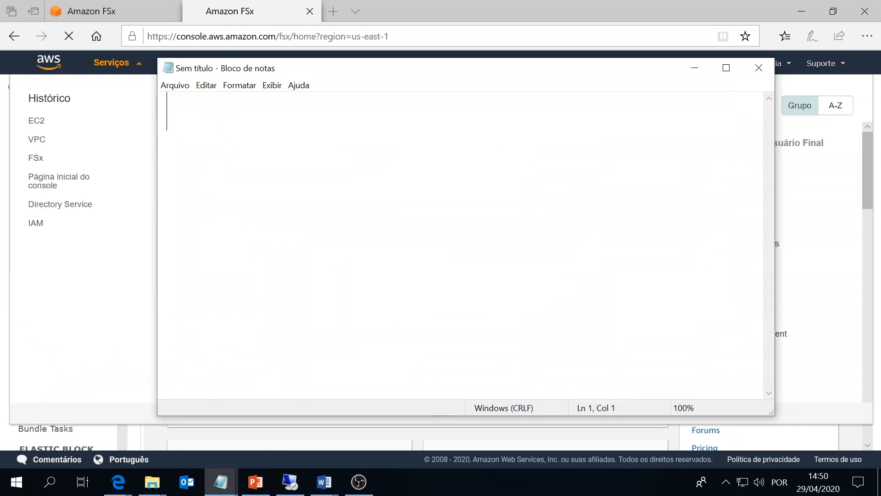
# Add a 'Source FSX' heading to the notes and open caio_fileserver's file system details.
pyautogui.write('X')
pyautogui.press('Return')
pyautogui.hotkey('alt', 'Tab')
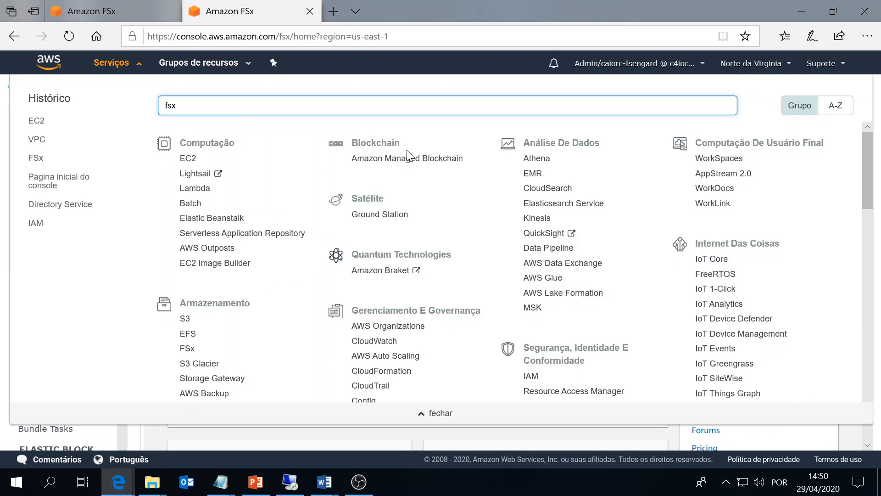
pyautogui.click(134, 63)
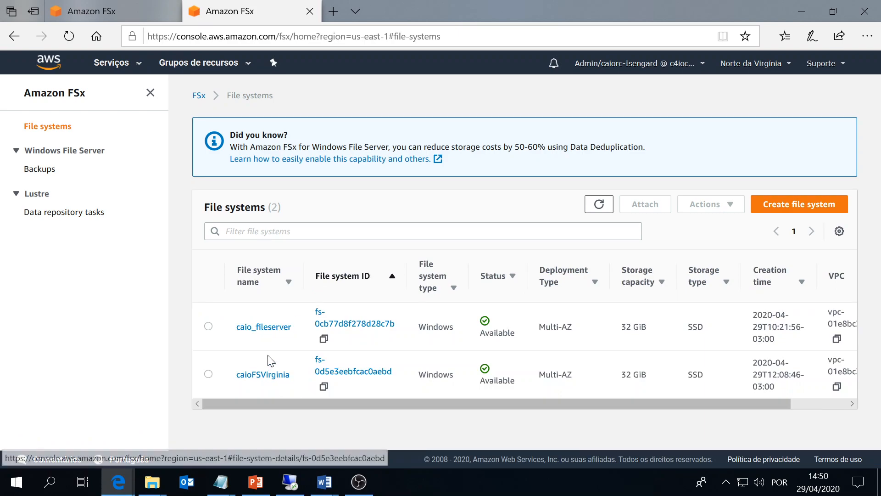
pyautogui.click(271, 327)
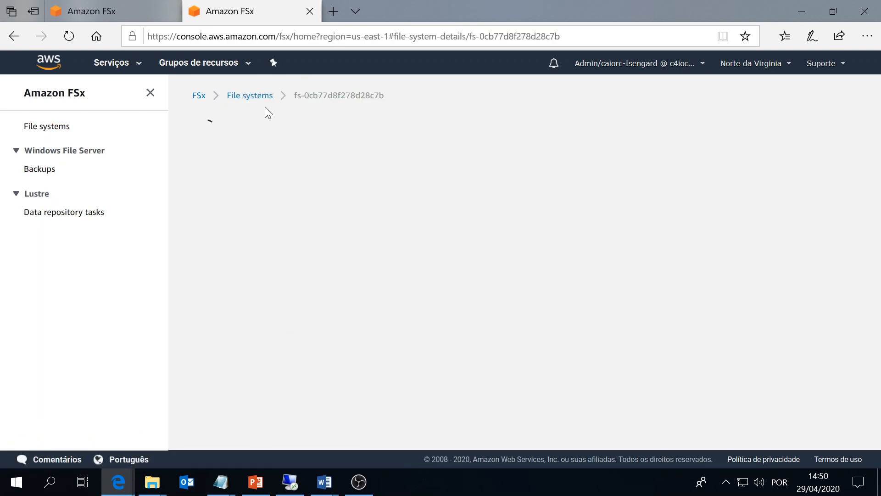
# Copy caio_fileserver's DNS name into the notes under Source FSX.
pyautogui.hotkey('alt', 'Tab')
pyautogui.hotkey('alt', 'Tab')
pyautogui.scroll(-8, 278, 270)
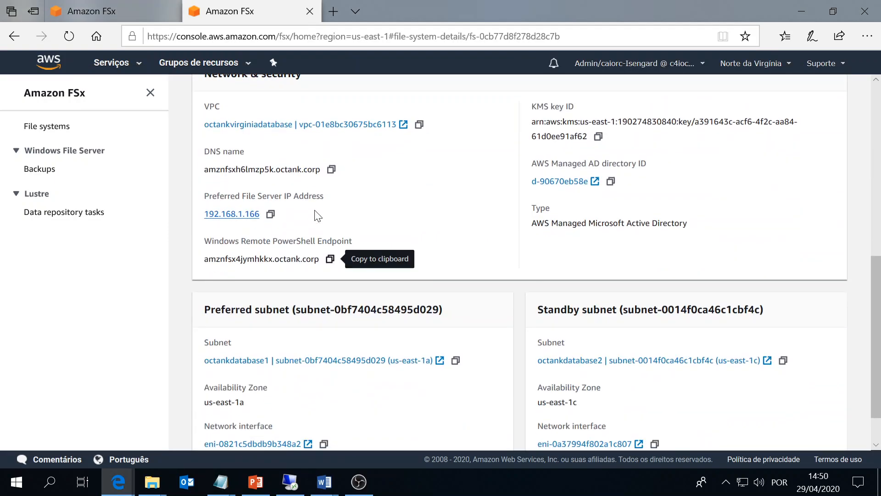
pyautogui.click(331, 170)
pyautogui.scroll(2, 436, 217)
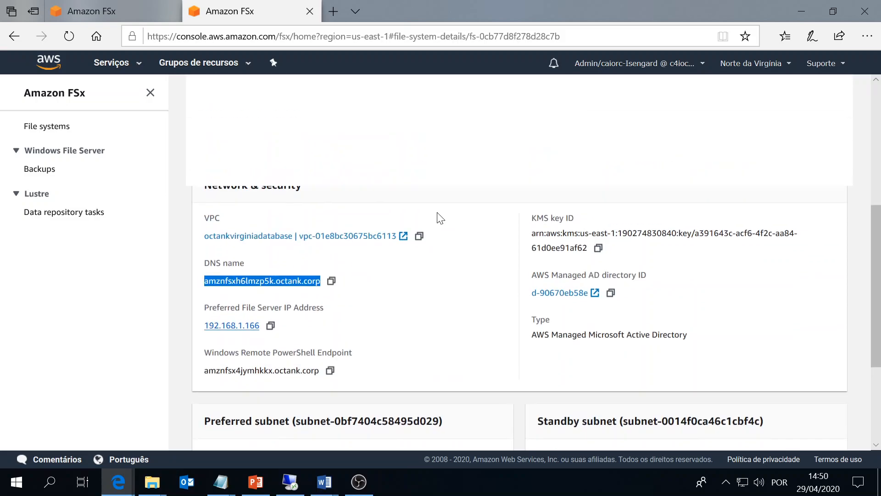
pyautogui.hotkey('alt', 'Tab')
pyautogui.hotkey('ctrl', 'v')
pyautogui.press('Return')
pyautogui.hotkey('alt', 'Tab')
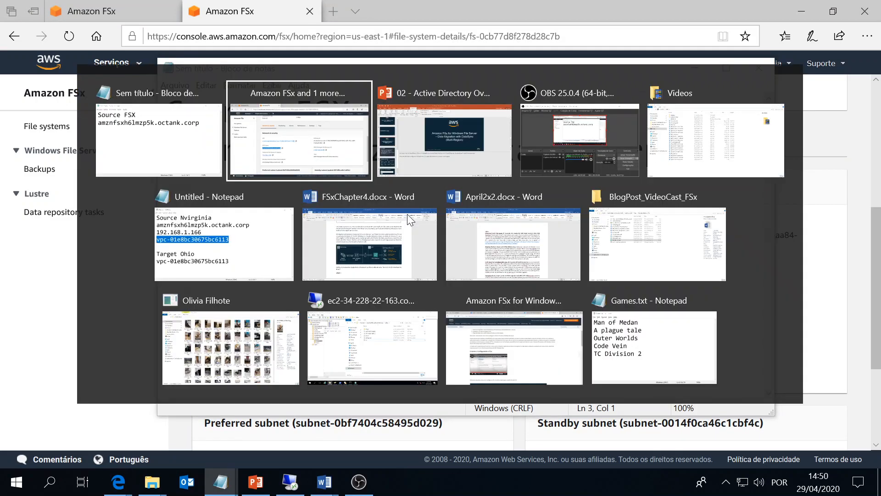
# Add the preferred file server IP 192.168.1.166 to the notes and open the file system's VPC.
pyautogui.click(270, 327)
pyautogui.hotkey('alt', 'Tab')
pyautogui.hotkey('ctrl', 'v')
pyautogui.press('Return')
pyautogui.hotkey('alt', 'Tab')
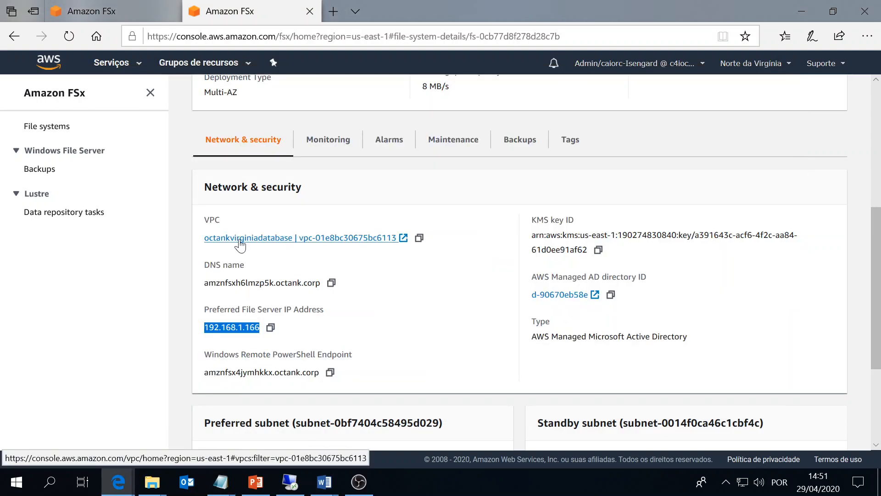
pyautogui.click(239, 238)
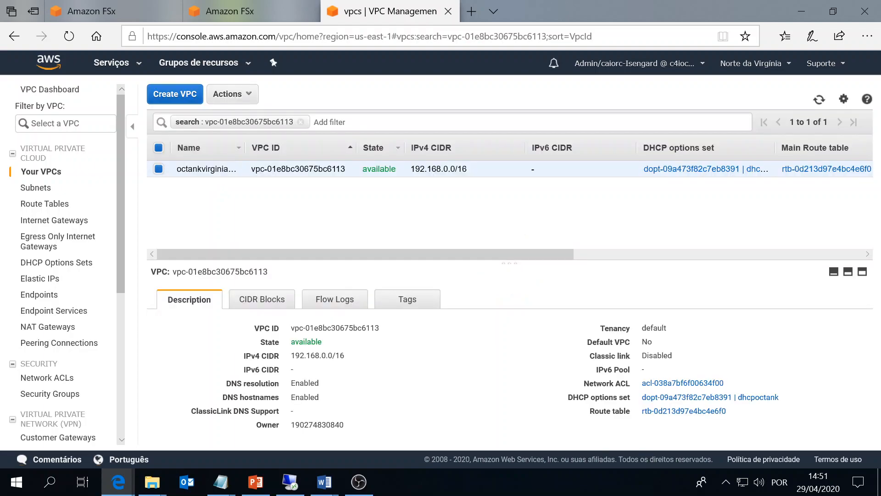
# Copy the source VPC ID vpc-01e8bc30675bc6113 into the notes.
pyautogui.moveTo(340, 171); pyautogui.dragTo(251, 172)
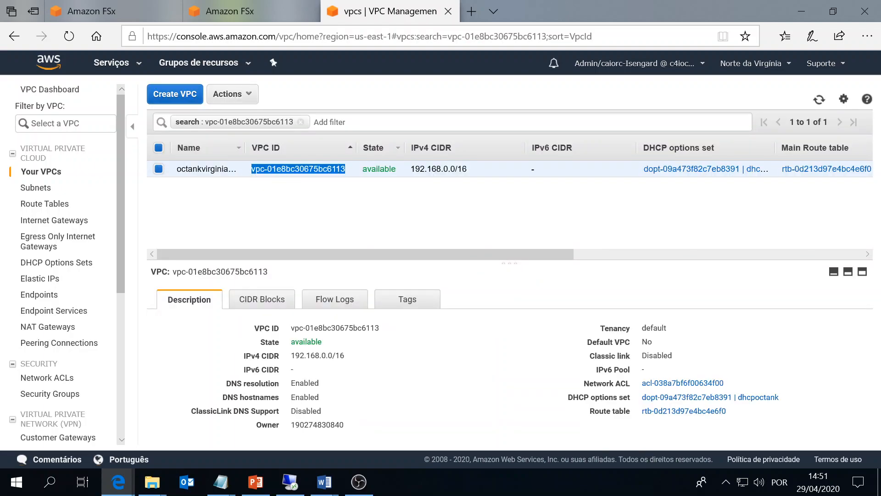
pyautogui.hotkey('ctrl', 'c')
pyautogui.hotkey('alt', 'Tab')
pyautogui.hotkey('ctrl', 'v')
pyautogui.hotkey('alt', 'Tab')
# Switch the console to US East (Ohio) and add a 'Target FSx' heading to the notes.
pyautogui.click(737, 65)
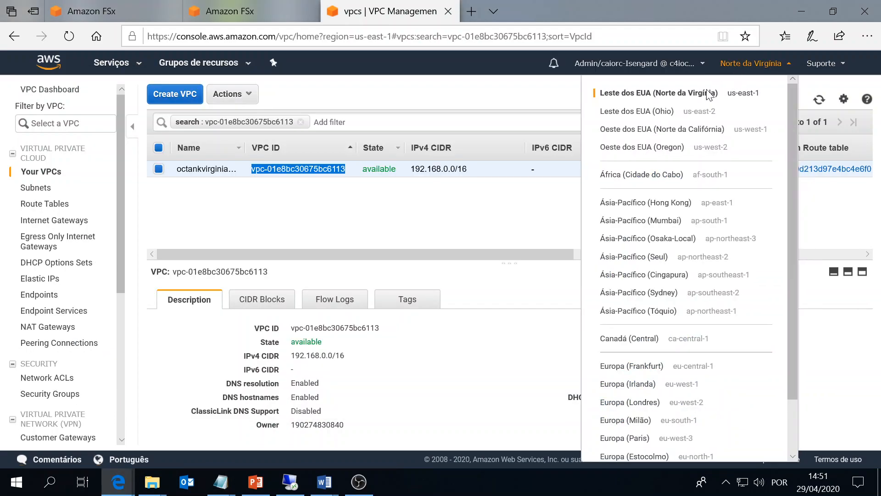
pyautogui.click(668, 116)
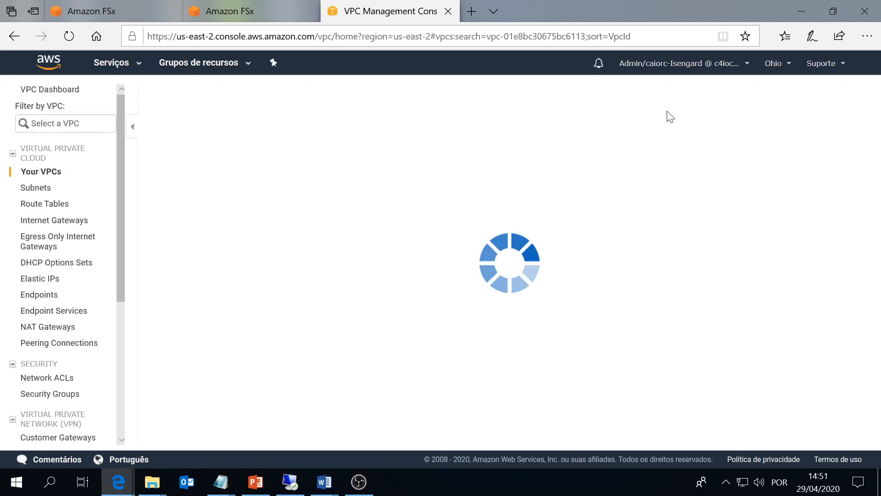
pyautogui.hotkey('alt', 'Tab')
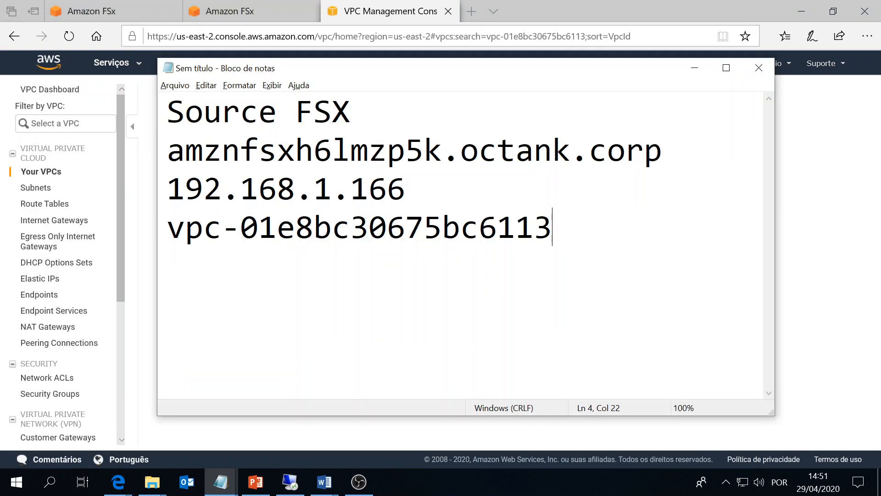
pyautogui.press('Return')
pyautogui.press('Return')
pyautogui.write('Target F')
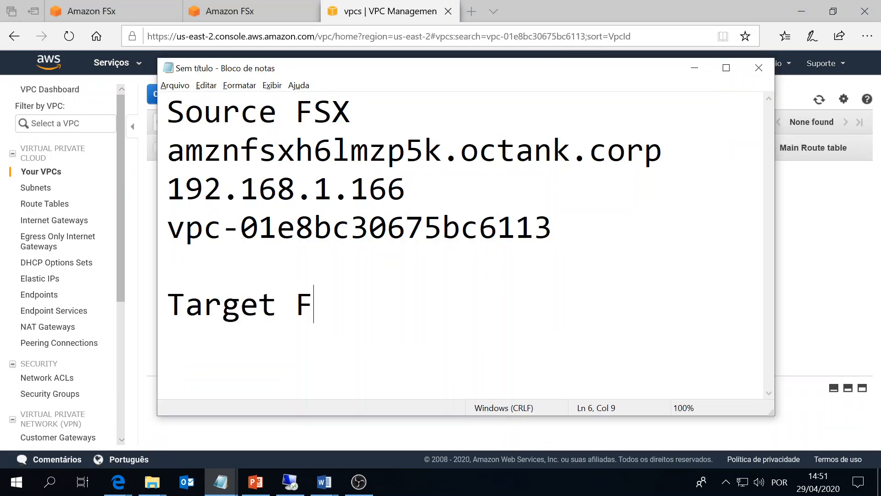
pyautogui.write('Sx')
# Clear the VPC ID filter in Ohio's VPC list and start a line under Target FSx.
pyautogui.hotkey('alt', 'Tab')
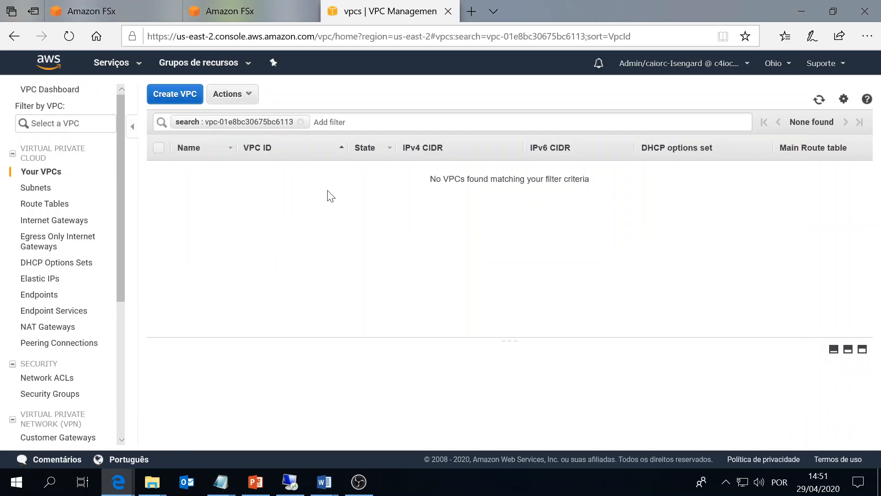
pyautogui.click(300, 122)
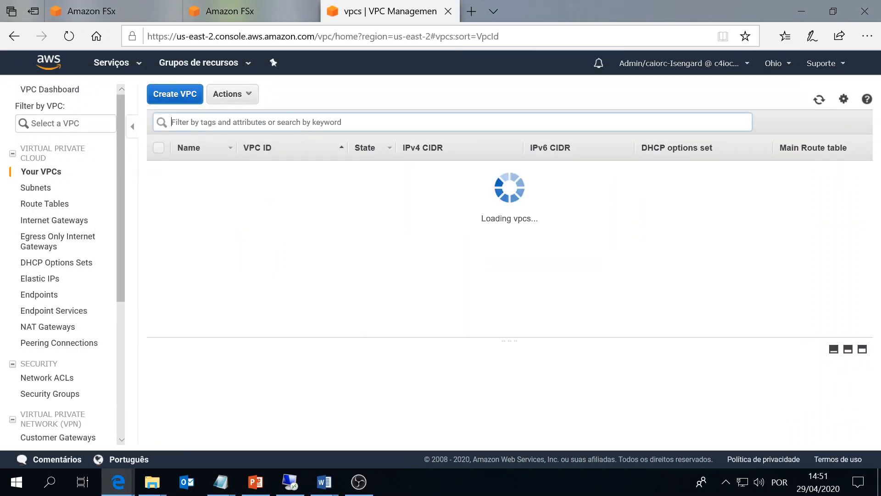
pyautogui.click(446, 221)
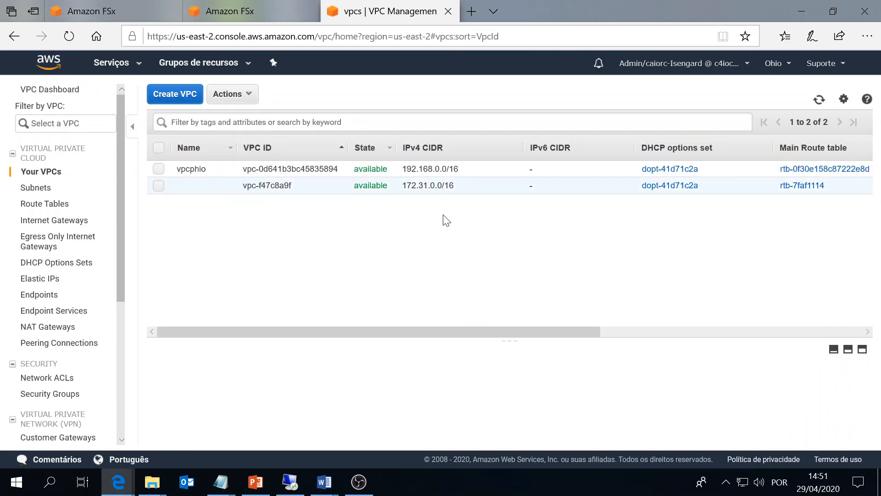
pyautogui.hotkey('alt', 'Tab')
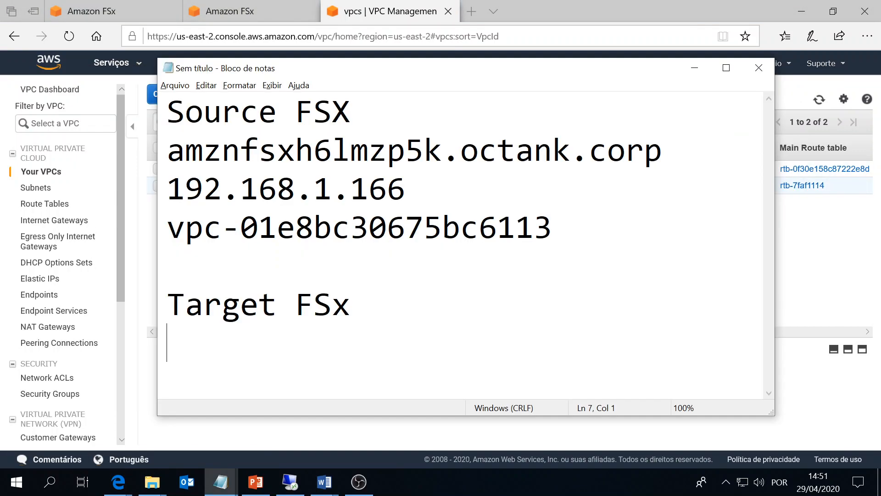
pyautogui.moveTo(167, 151); pyautogui.dragTo(403, 191)
pyautogui.hotkey('alt', 'Tab')
pyautogui.hotkey('alt', 'Tab')
pyautogui.hotkey('ctrl', 'End')
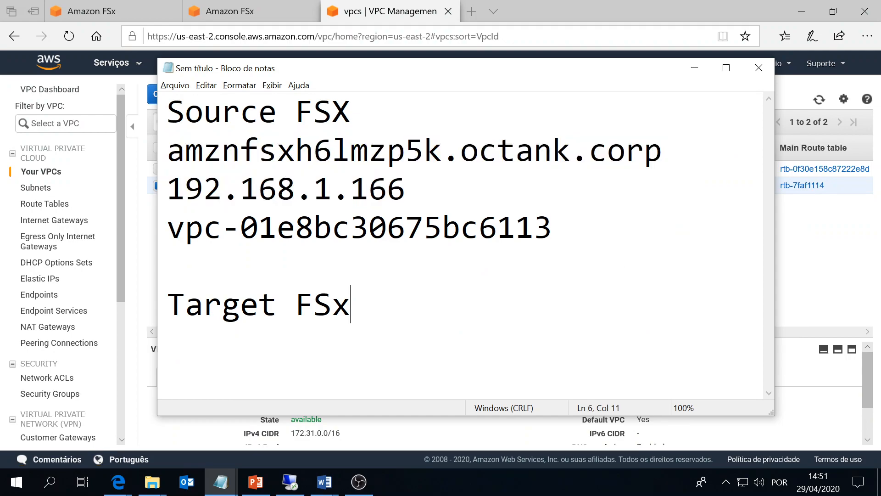
pyautogui.press('Return')
pyautogui.hotkey('ctrl', 'v')
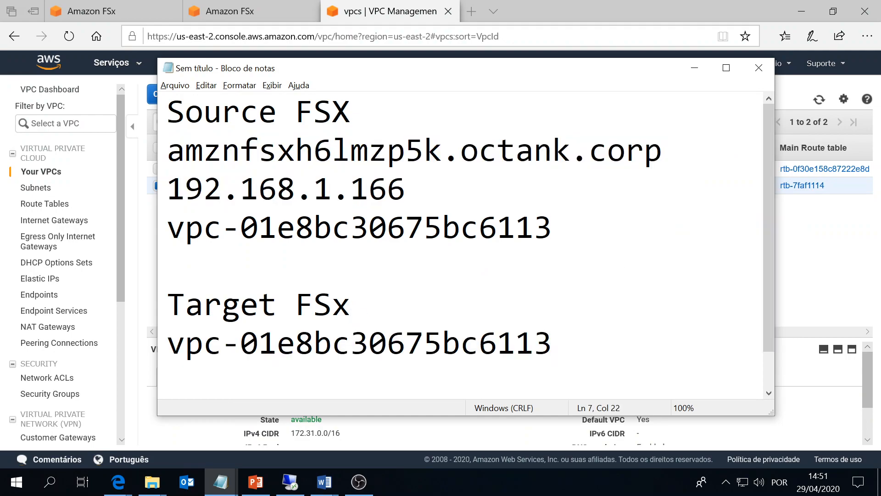
pyautogui.hotkey('alt', 'Tab')
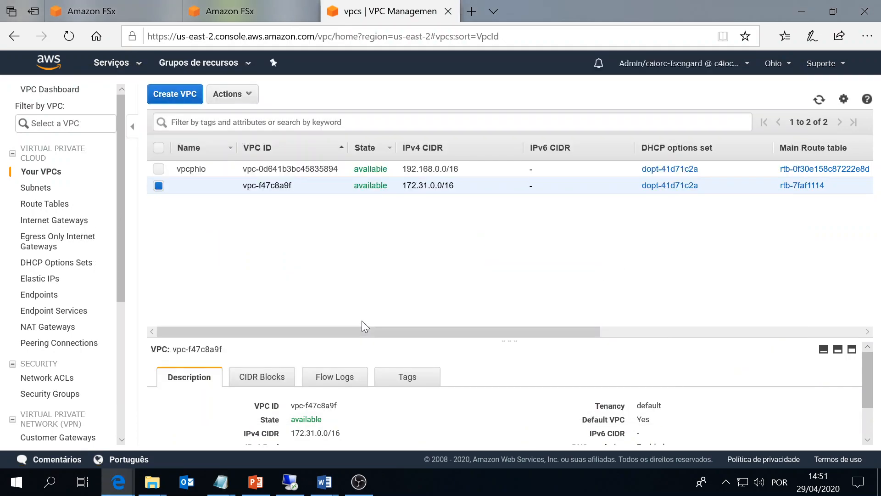
# Put vpc-f47c8a9f under Target FSx, replacing the wrongly pasted VPC ID.
pyautogui.moveTo(292, 186); pyautogui.dragTo(238, 191)
pyautogui.hotkey('alt', 'Tab')
pyautogui.hotkey('shift', 'Left')
pyautogui.hotkey('shift', 'Left')
pyautogui.hotkey('shift', 'Left')
pyautogui.hotkey('shift', 'Left')
pyautogui.hotkey('shift', 'Left')
pyautogui.hotkey('shift', 'Left')
pyautogui.hotkey('shift', 'Left')
pyautogui.hotkey('shift', 'Left')
pyautogui.hotkey('shift', 'Left')
pyautogui.hotkey('shift', 'Left')
pyautogui.hotkey('shift', 'Left')
pyautogui.hotkey('shift', 'Left')
pyautogui.hotkey('shift', 'Left')
pyautogui.hotkey('shift', 'Left')
pyautogui.hotkey('shift', 'Left')
pyautogui.hotkey('shift', 'Left')
pyautogui.hotkey('shift', 'Left')
pyautogui.hotkey('shift', 'Left')
pyautogui.hotkey('shift', 'Left')
pyautogui.hotkey('shift', 'Left')
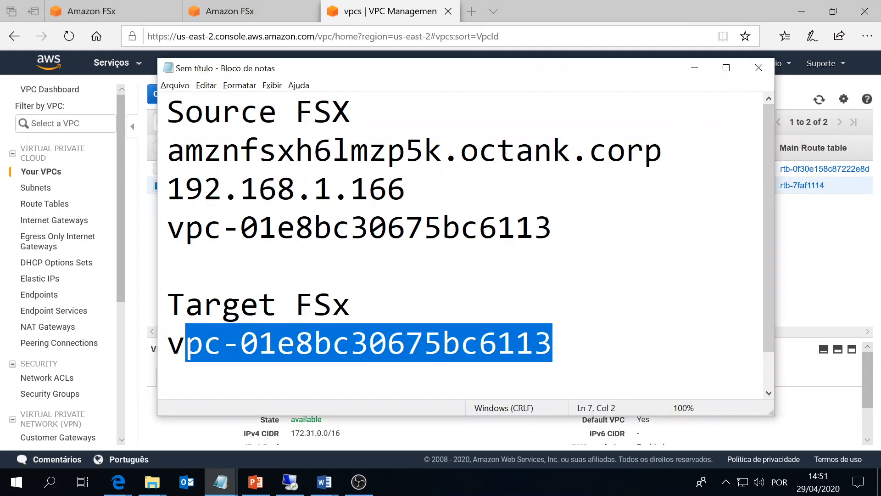
pyautogui.hotkey('ctrl', 'v')
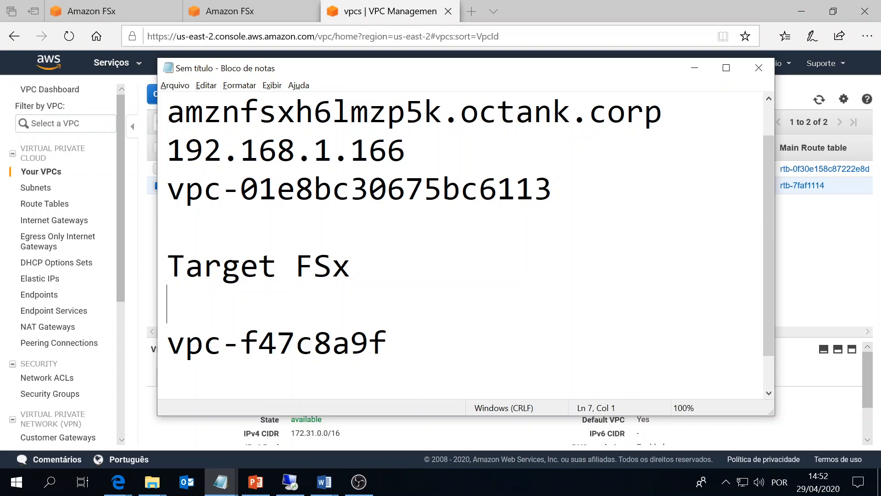
pyautogui.press('Delete')
pyautogui.press('Right')
pyautogui.press('Right')
pyautogui.press('Right')
pyautogui.press('Right')
pyautogui.press('Right')
pyautogui.press('Right')
pyautogui.press('Right')
pyautogui.press('Right')
pyautogui.press('Right')
pyautogui.press('Right')
pyautogui.press('Return')
pyautogui.scroll(1, 459, 243)
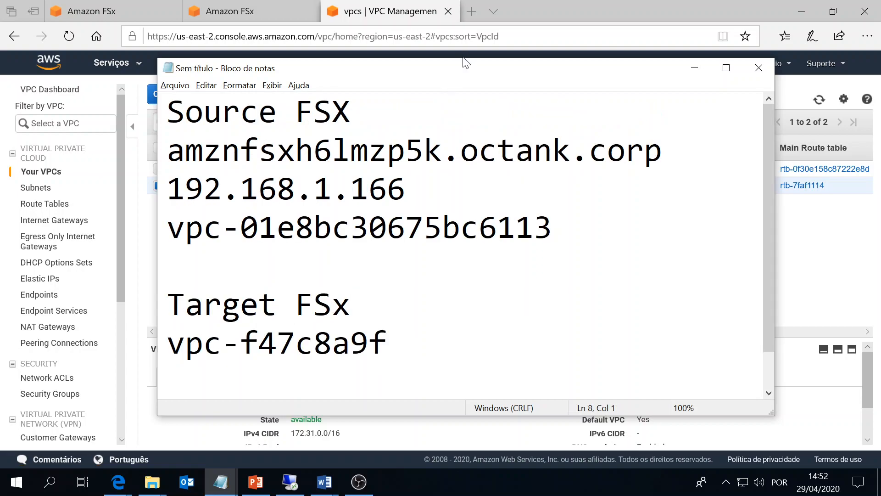
pyautogui.moveTo(460, 58); pyautogui.dragTo(460, 6)
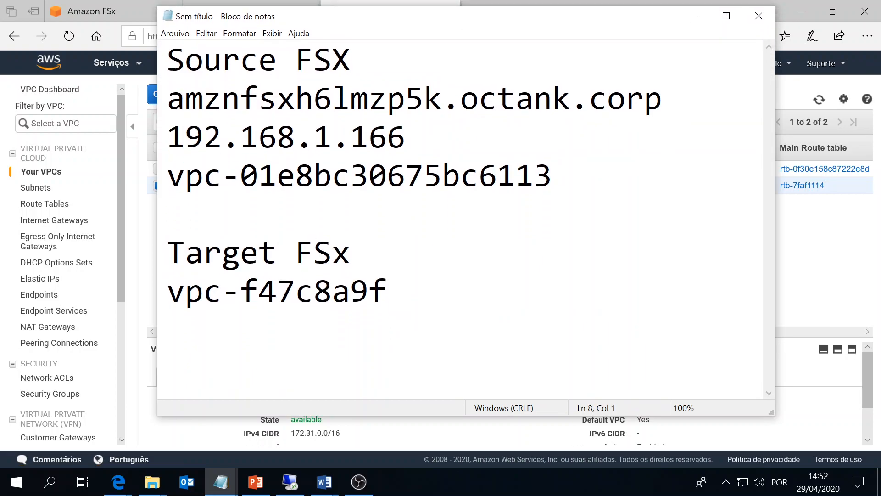
pyautogui.hotkey('alt', 'Tab')
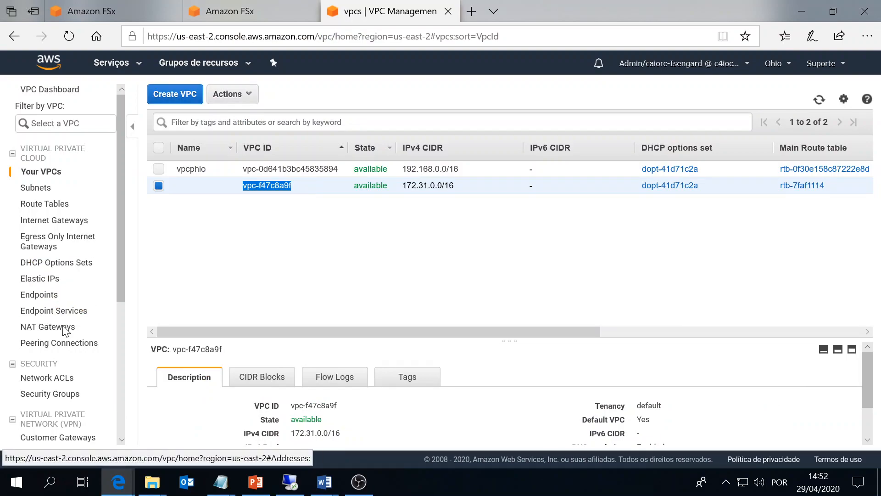
# Start a new VPC peering connection named Ohio-Virginia.
pyautogui.click(47, 343)
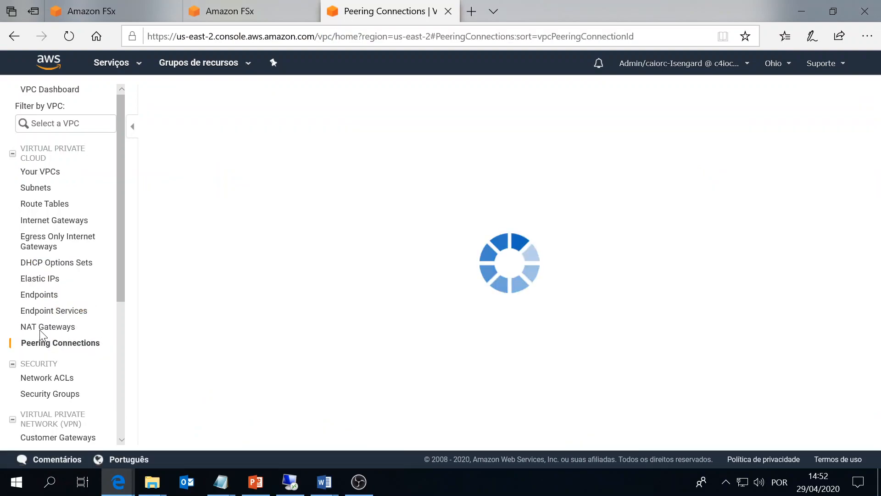
pyautogui.hotkey('alt', 'Tab')
pyautogui.moveTo(553, 175); pyautogui.dragTo(186, 175)
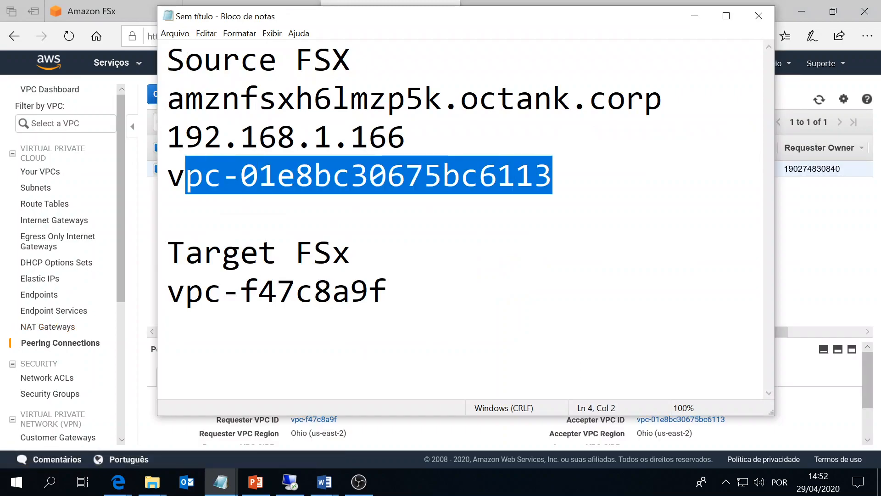
pyautogui.hotkey('alt', 'Tab')
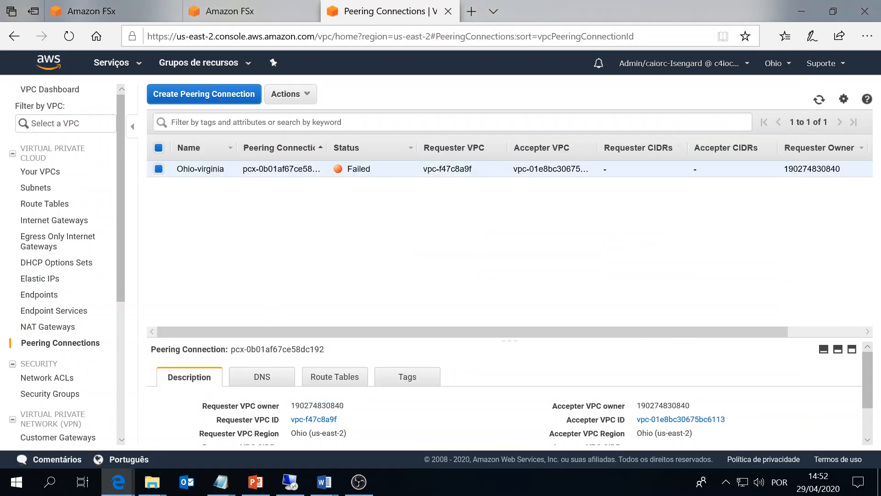
pyautogui.click(291, 94)
pyautogui.click(236, 94)
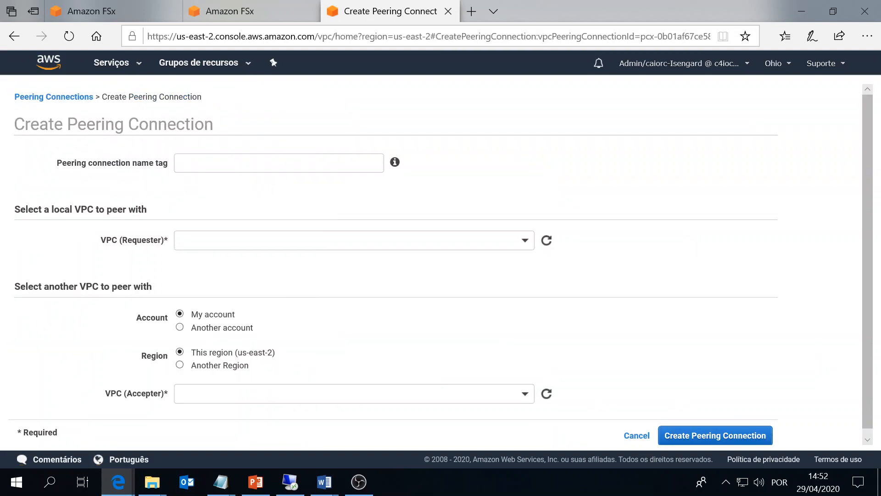
pyautogui.hotkey('alt', 'Tab')
pyautogui.hotkey('alt', 'Tab')
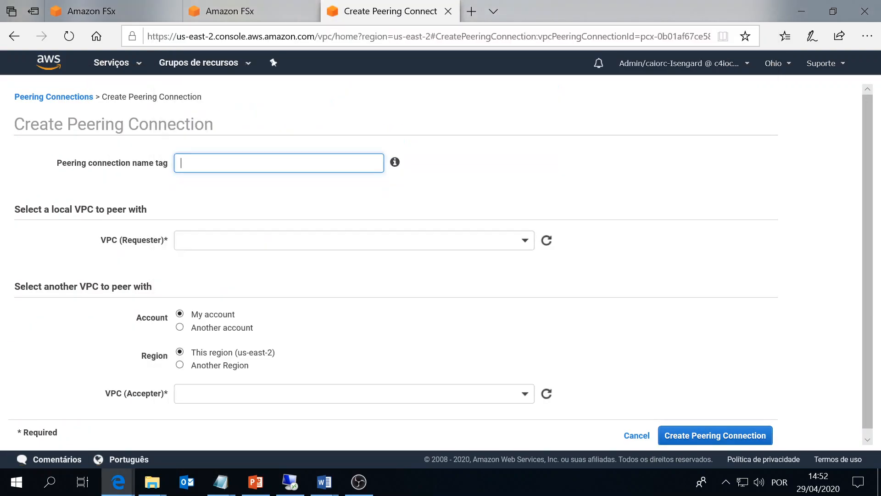
pyautogui.write('Ohio-Virginia')
pyautogui.press('Tab')
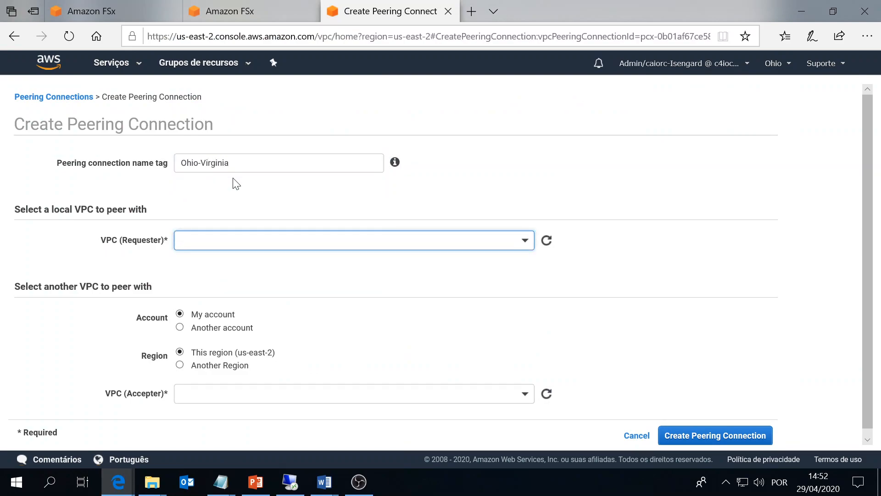
# Choose vpc-f47c8a9f as the requester VPC.
pyautogui.hotkey('alt', 'Tab')
pyautogui.moveTo(389, 291); pyautogui.dragTo(184, 291)
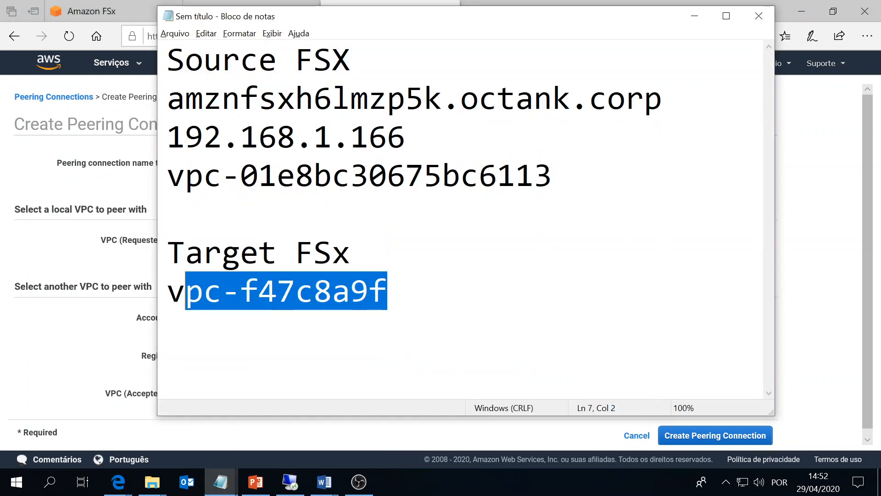
pyautogui.doubleClick(185, 292)
pyautogui.hotkey('alt', 'Tab')
pyautogui.click(203, 240)
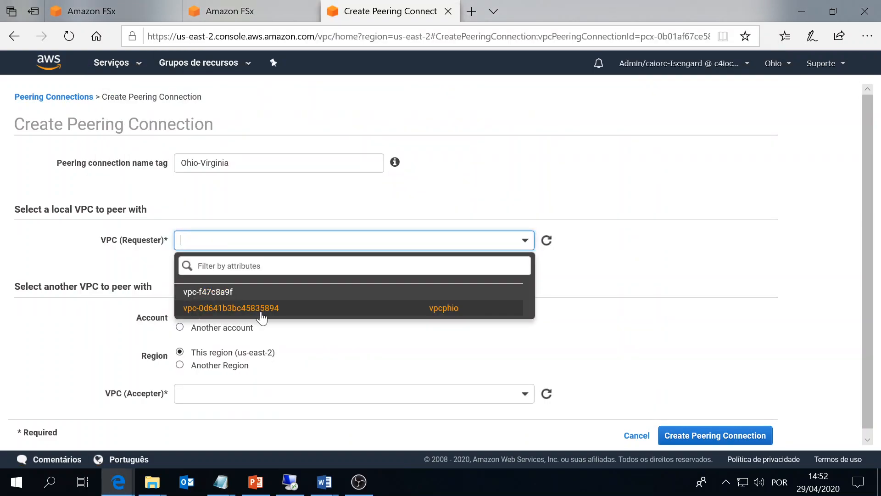
pyautogui.click(226, 292)
# Set another region with accepter vpc-01e8bc30675bc6113, and create the peering request.
pyautogui.scroll(-2, 224, 260)
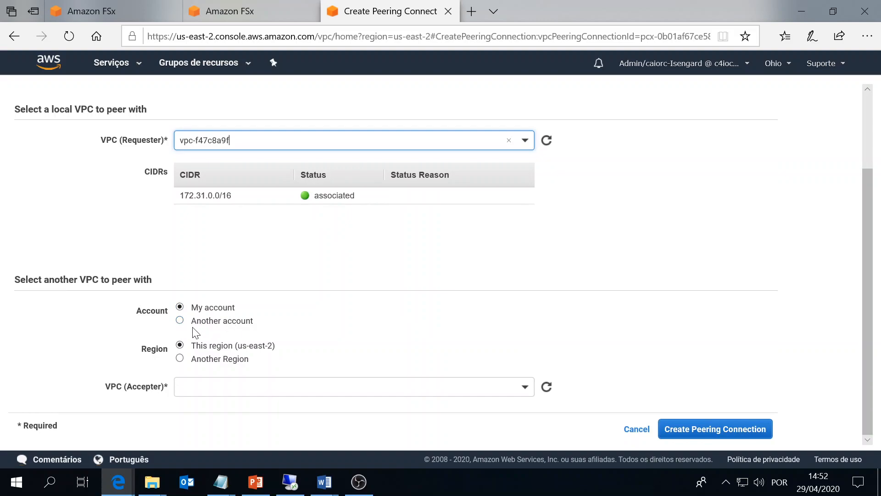
pyautogui.click(191, 362)
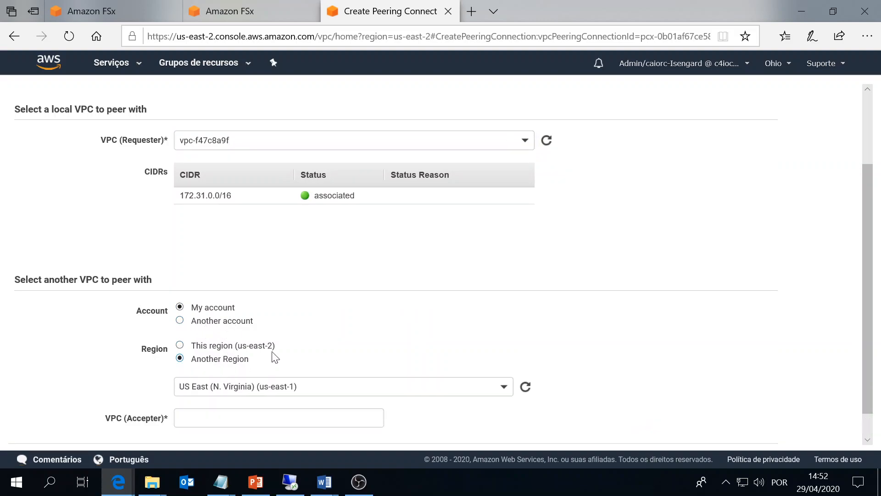
pyautogui.scroll(-1, 242, 363)
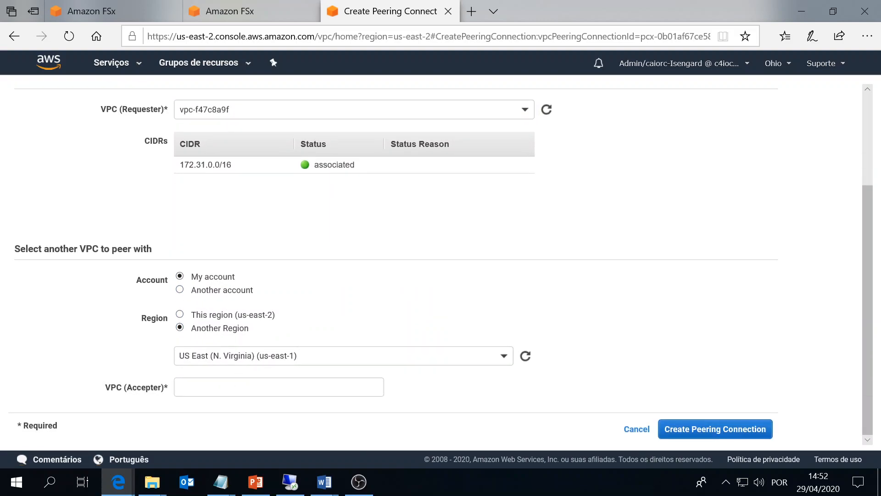
pyautogui.hotkey('alt', 'Tab')
pyautogui.moveTo(552, 174); pyautogui.dragTo(121, 182)
pyautogui.hotkey('ctrl', 'c')
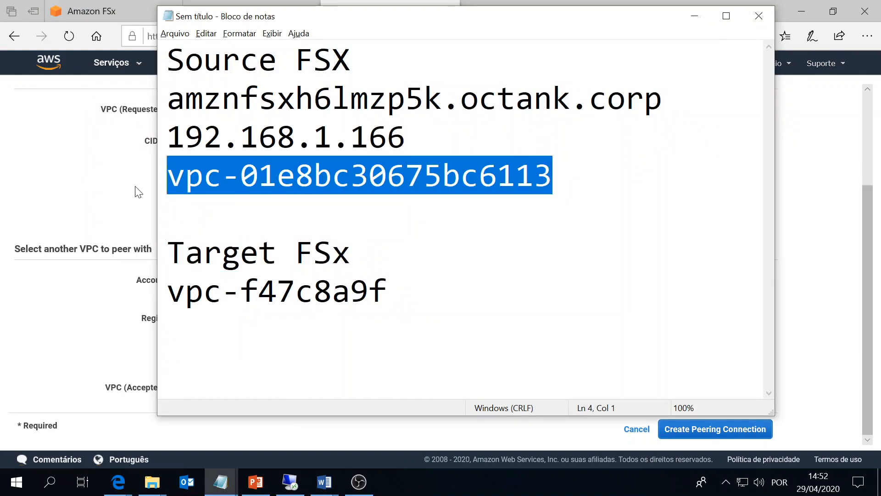
pyautogui.hotkey('alt', 'Tab')
pyautogui.click(230, 385)
pyautogui.hotkey('ctrl', 'v')
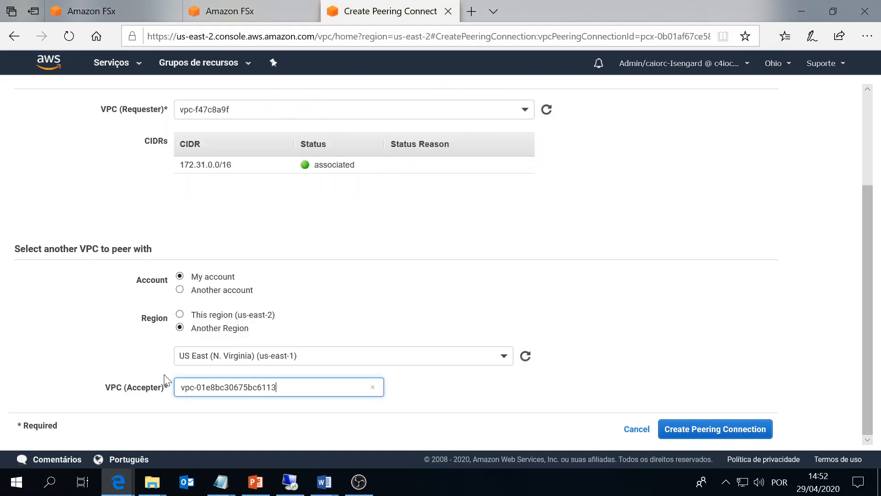
pyautogui.click(732, 434)
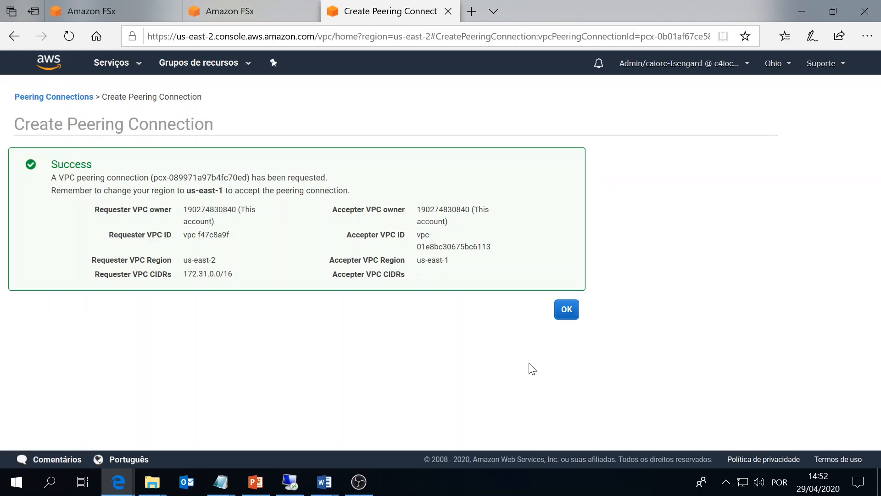
pyautogui.click(565, 309)
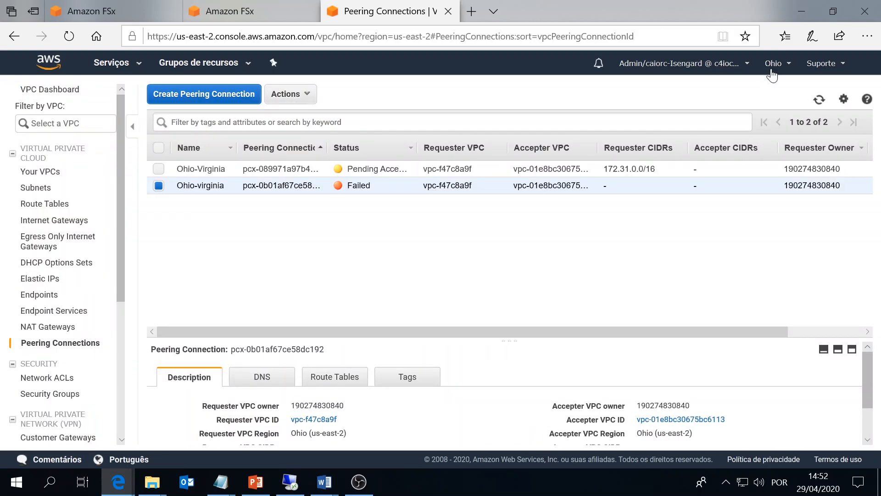
# Switch the console to the N. Virginia region.
pyautogui.click(773, 74)
pyautogui.click(674, 96)
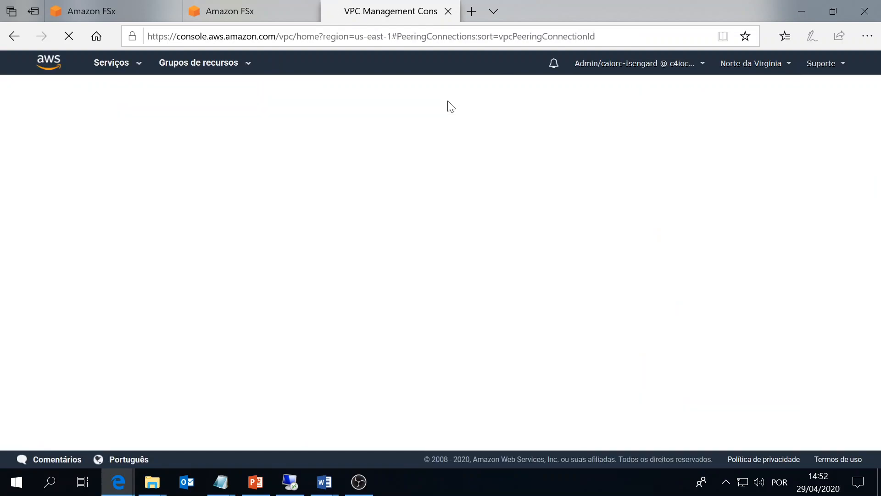
pyautogui.hotkey('alt', 'Tab')
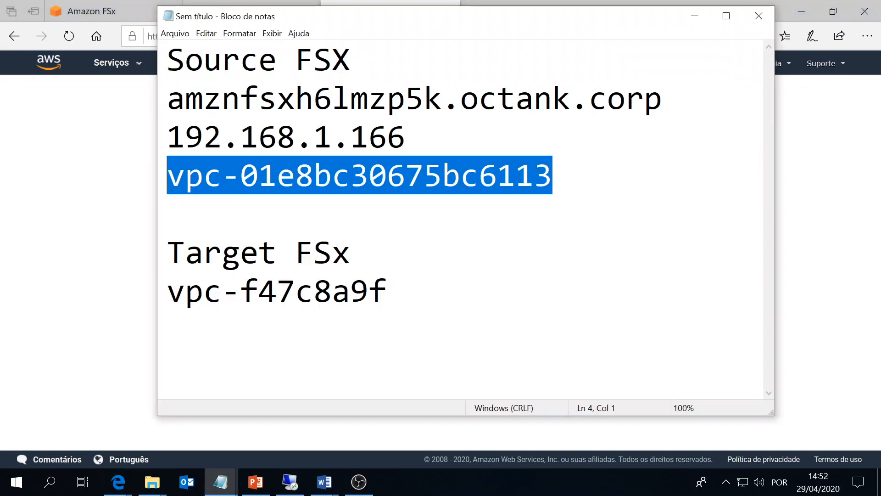
pyautogui.hotkey('alt', 'Tab')
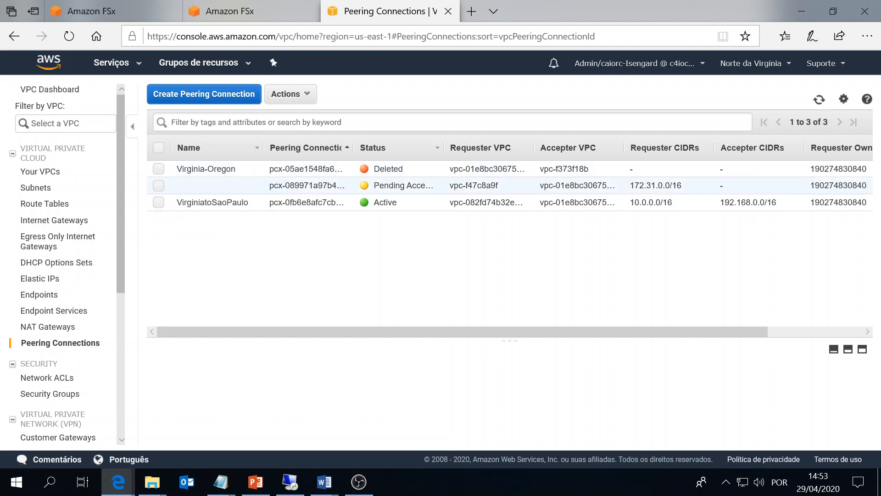
# Name the pending-acceptance peering connection Virginia-Ohio.
pyautogui.click(282, 186)
pyautogui.click(255, 186)
pyautogui.write('V')
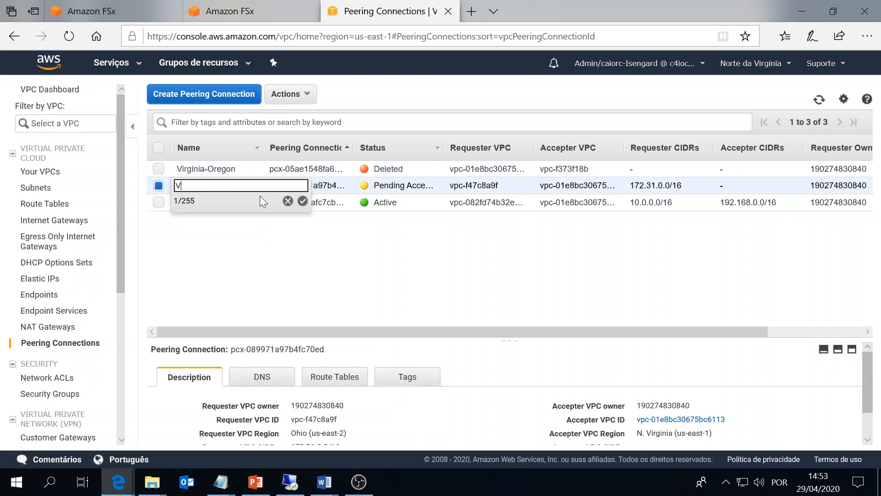
pyautogui.write('irginia-Ohio')
pyautogui.press('Return')
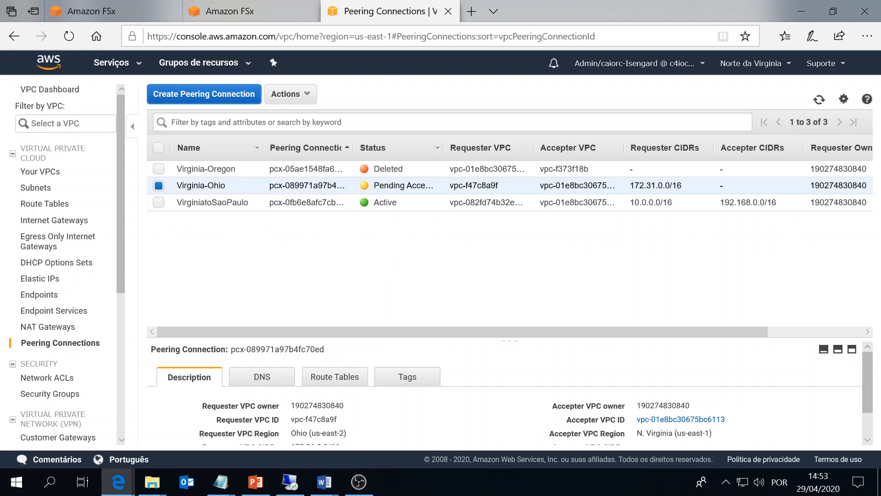
pyautogui.scroll(-2, 429, 365)
pyautogui.scroll(2, 427, 363)
# Accept the Virginia-Ohio peering request.
pyautogui.click(285, 94)
pyautogui.click(305, 116)
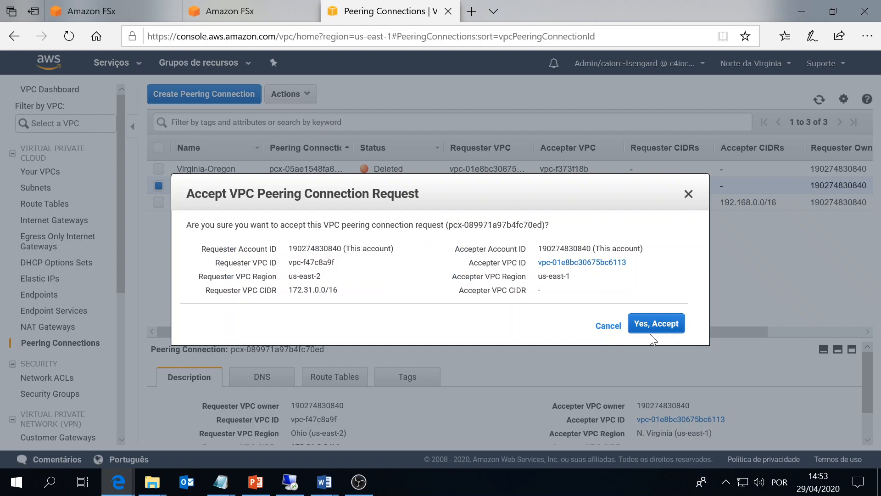
pyautogui.click(668, 325)
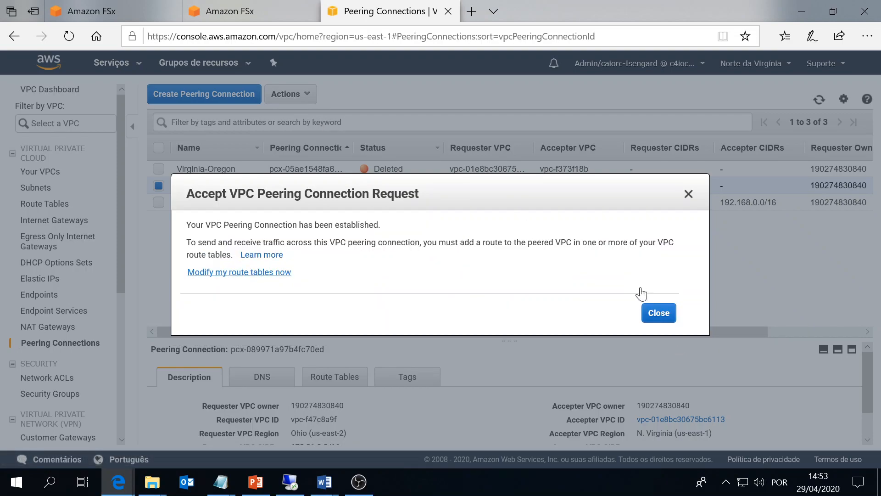
pyautogui.click(657, 314)
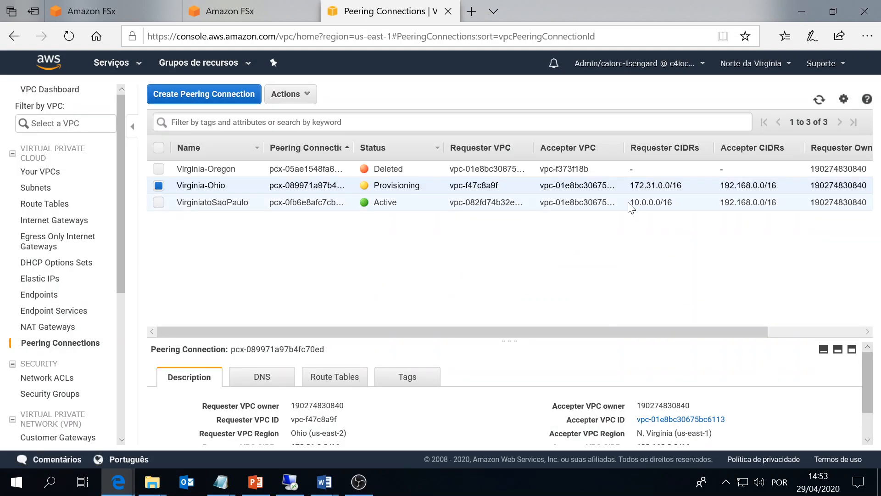
# Copy the requester CIDR 172.31.0.0/16 into the notes under Target FSx.
pyautogui.moveTo(631, 186); pyautogui.dragTo(685, 189)
pyautogui.hotkey('ctrl', 'c')
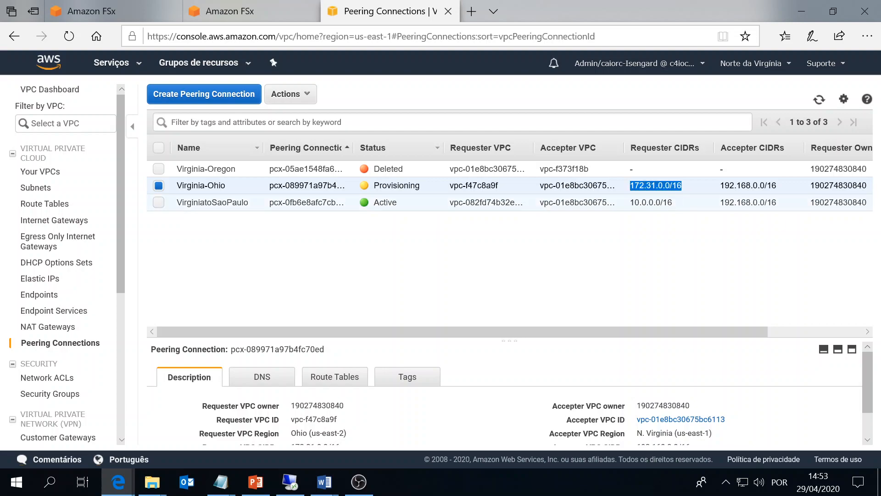
pyautogui.hotkey('alt', 'Tab')
pyautogui.click(352, 253)
pyautogui.press('Return')
pyautogui.hotkey('ctrl', 'v')
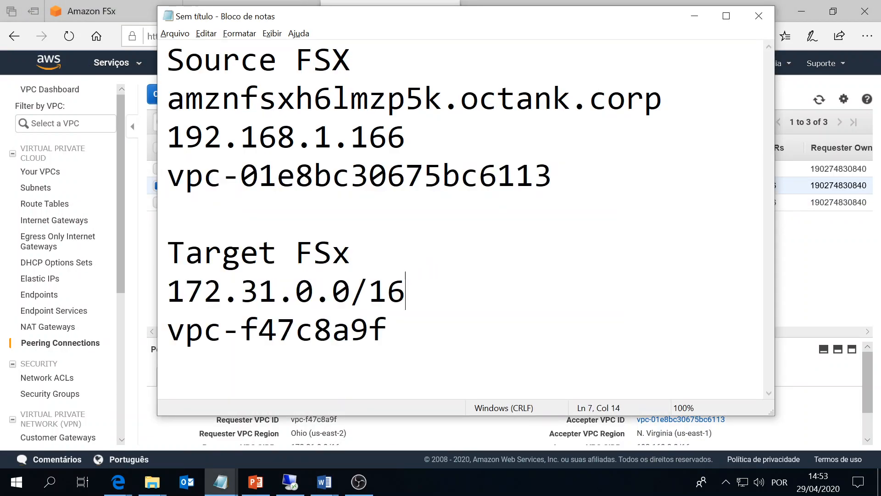
pyautogui.hotkey('alt', 'Tab')
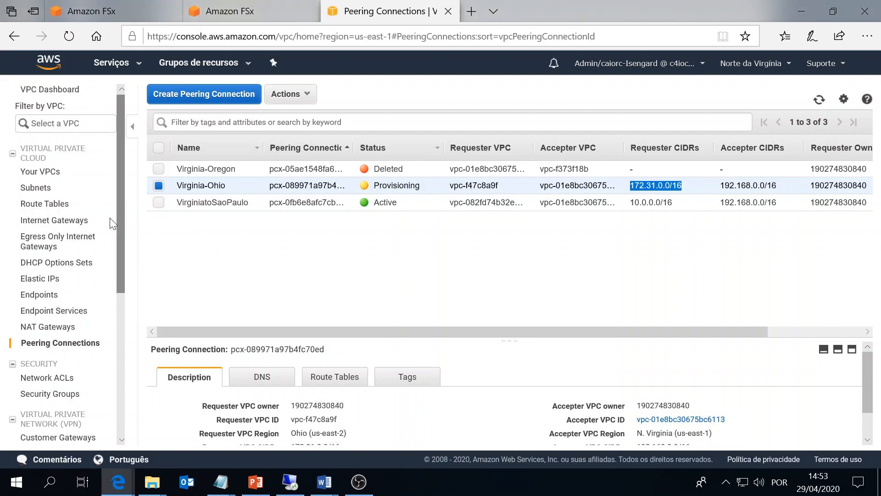
# Copy the peering connection ID pcx-089971a97b4fc70ed into the notes.
pyautogui.click(352, 145)
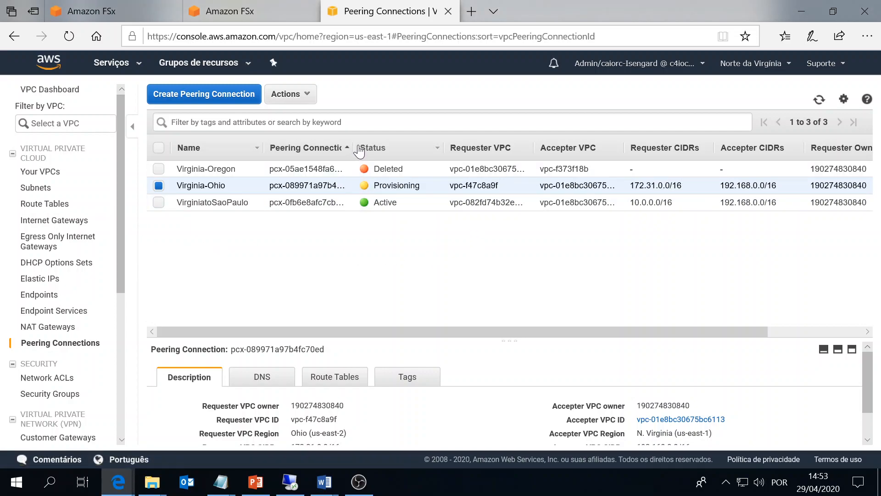
pyautogui.moveTo(353, 148); pyautogui.dragTo(408, 148)
pyautogui.moveTo(378, 187); pyautogui.dragTo(271, 191)
pyautogui.hotkey('ctrl', 'c')
pyautogui.hotkey('alt', 'Tab')
pyautogui.click(321, 217)
pyautogui.hotkey('ctrl', 'v')
pyautogui.press('Return')
pyautogui.hotkey('alt', 'Tab')
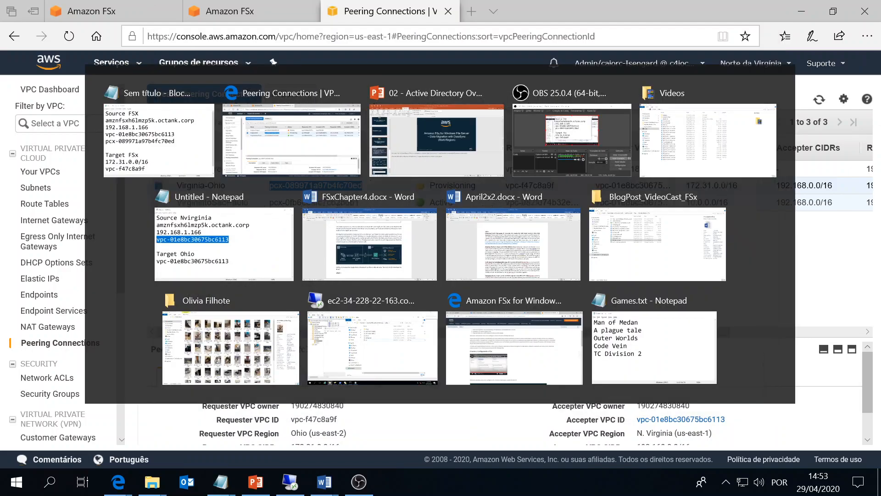
pyautogui.click(32, 209)
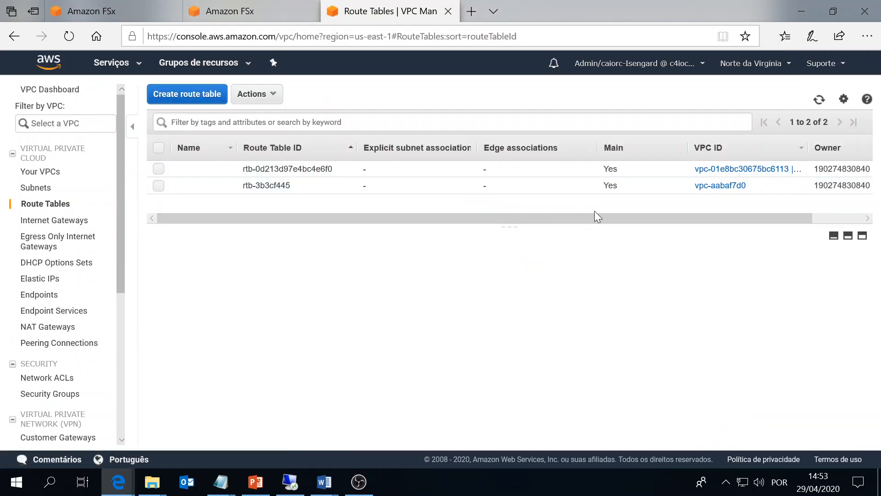
# Inspect the routes of vpc-01e8bc30675bc6113's route table, finding the 172.31.0.0/16 destination.
pyautogui.hotkey('alt', 'Tab')
pyautogui.hotkey('alt', 'Tab')
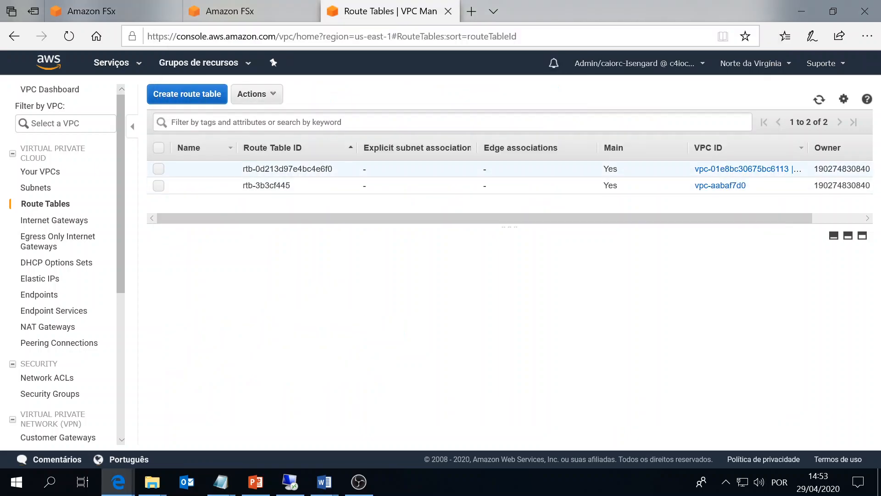
pyautogui.click(394, 168)
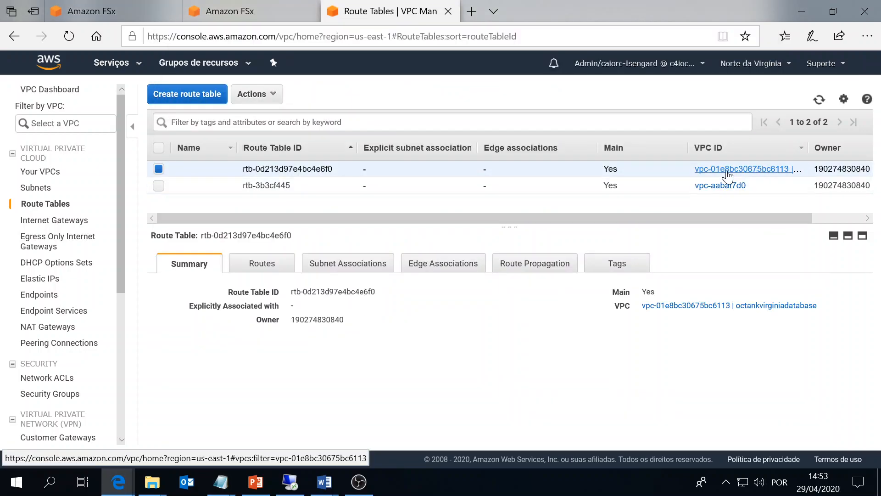
pyautogui.click(261, 263)
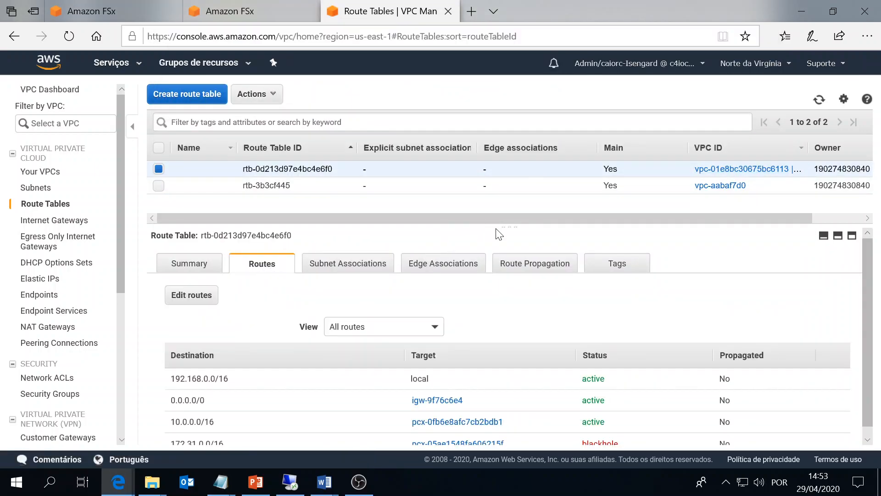
pyautogui.moveTo(495, 216); pyautogui.dragTo(502, 162)
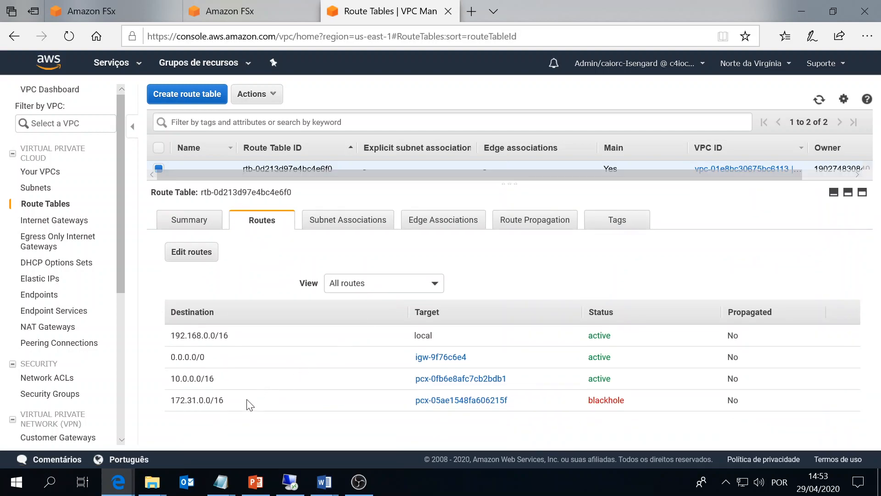
pyautogui.moveTo(249, 404); pyautogui.dragTo(162, 408)
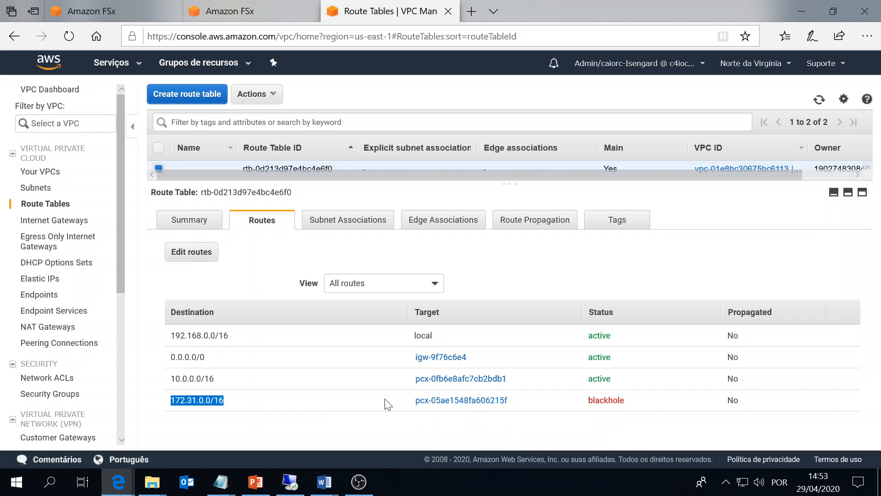
pyautogui.hotkey('alt', 'Tab')
pyautogui.click(561, 456)
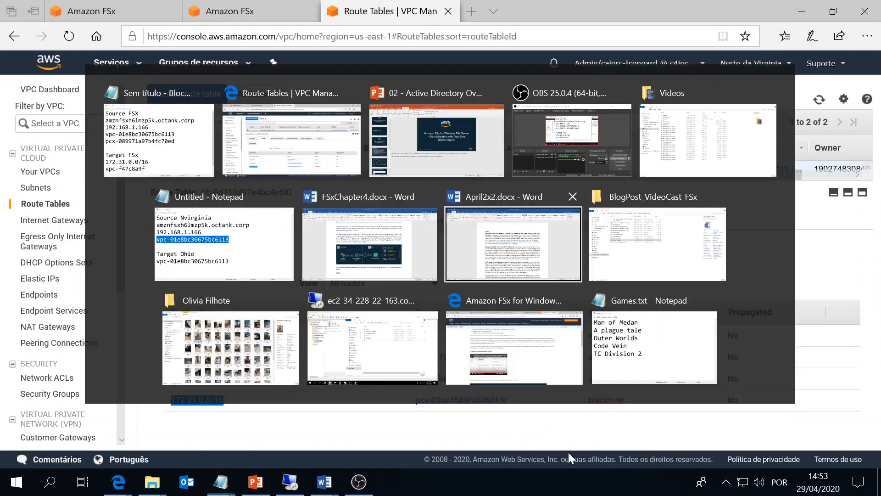
# Retarget the 172.31.0.0/16 route from blackhole to pcx-089971a97b4fc70ed and save the routes.
pyautogui.click(179, 252)
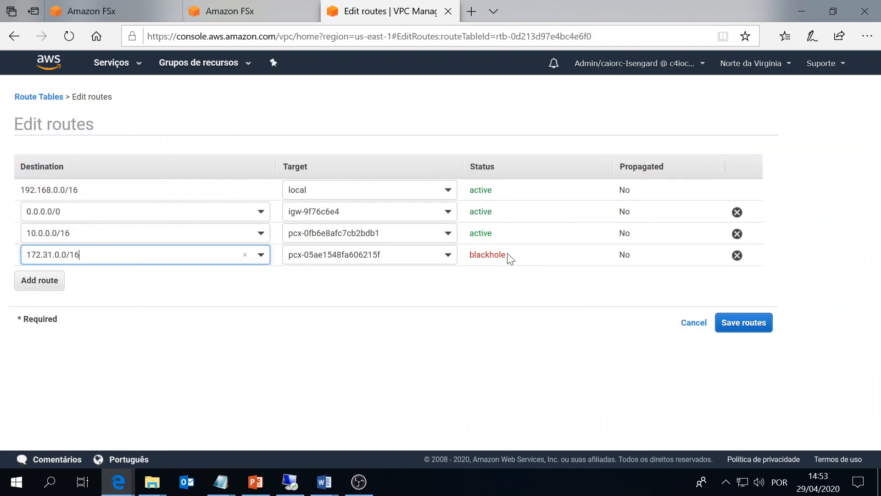
pyautogui.hotkey('alt', 'Tab')
pyautogui.moveTo(554, 215); pyautogui.dragTo(169, 215)
pyautogui.hotkey('ctrl', 'c')
pyautogui.hotkey('alt', 'Tab')
pyautogui.press('Tab')
pyautogui.hotkey('ctrl', 'a')
pyautogui.hotkey('ctrl', 'v')
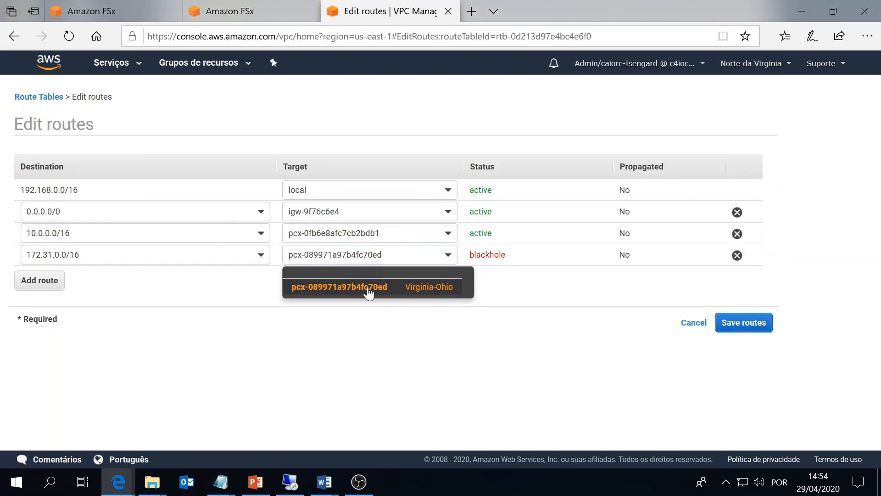
pyautogui.click(367, 290)
pyautogui.hotkey('alt', 'Tab')
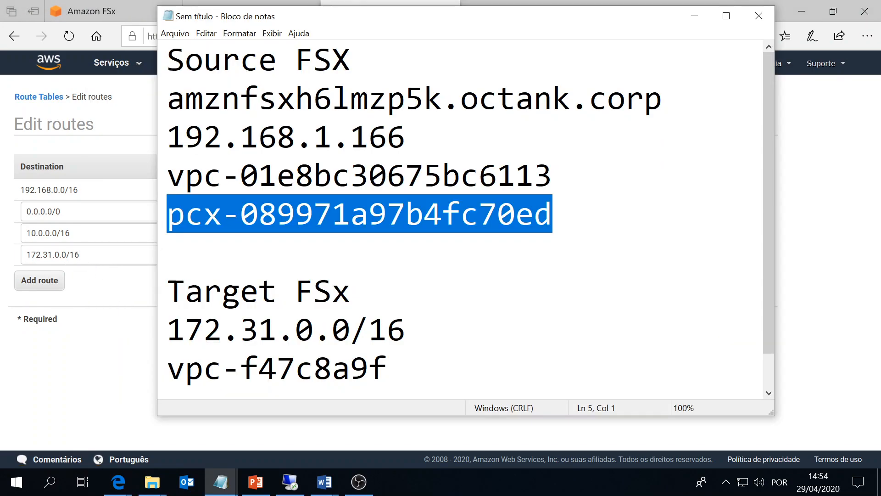
pyautogui.hotkey('alt', 'Tab')
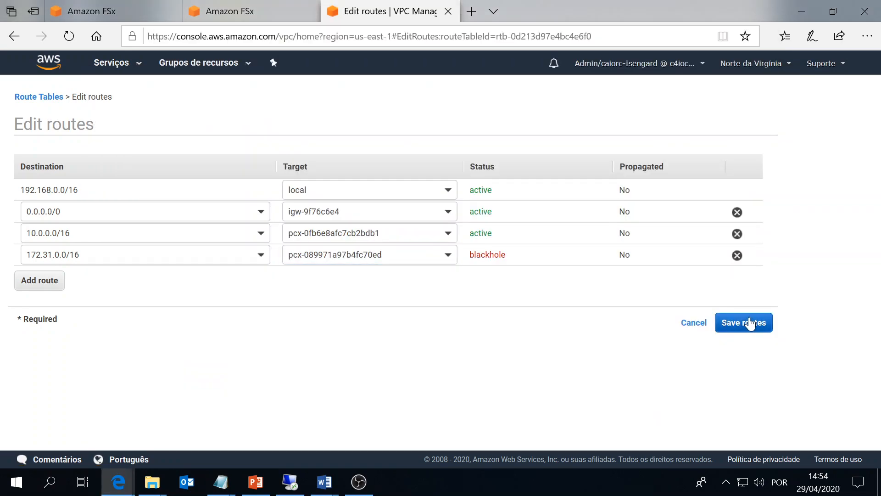
pyautogui.click(750, 323)
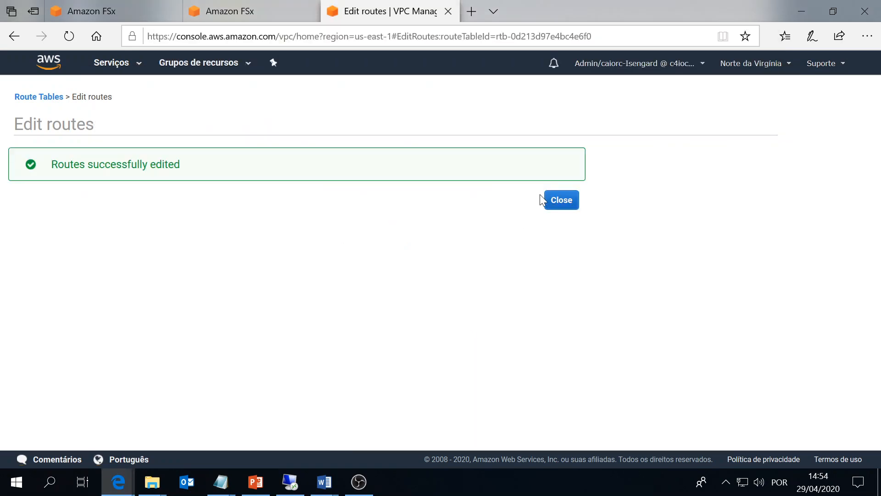
pyautogui.click(566, 201)
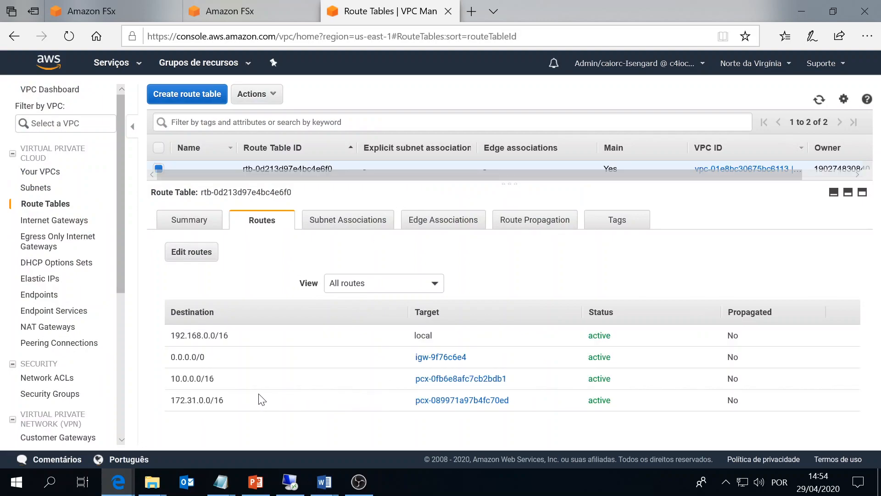
# Copy 172.31.0.0/16, switch to Leste dos EUA (Ohio), and list its peering connections.
pyautogui.moveTo(225, 401); pyautogui.dragTo(166, 402)
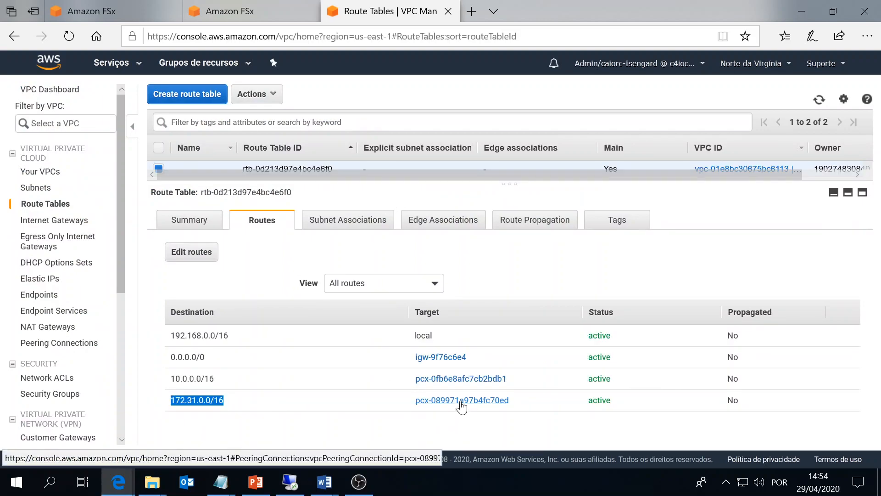
pyautogui.click(741, 65)
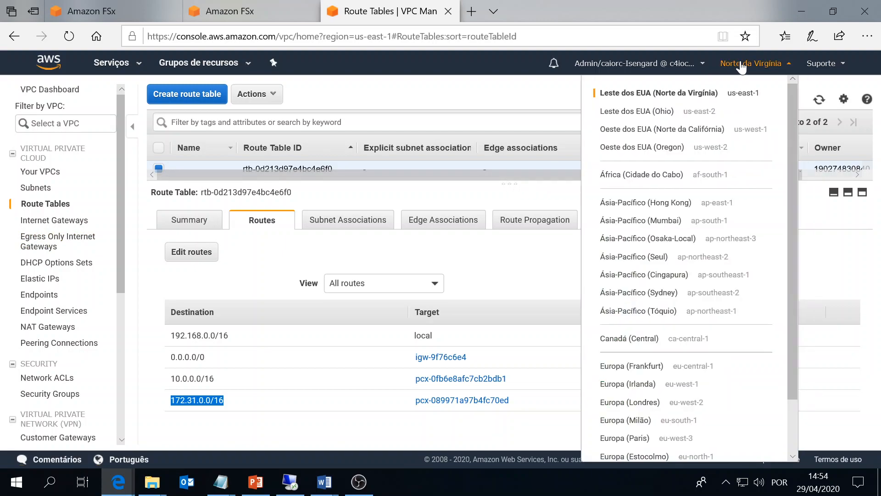
pyautogui.click(650, 113)
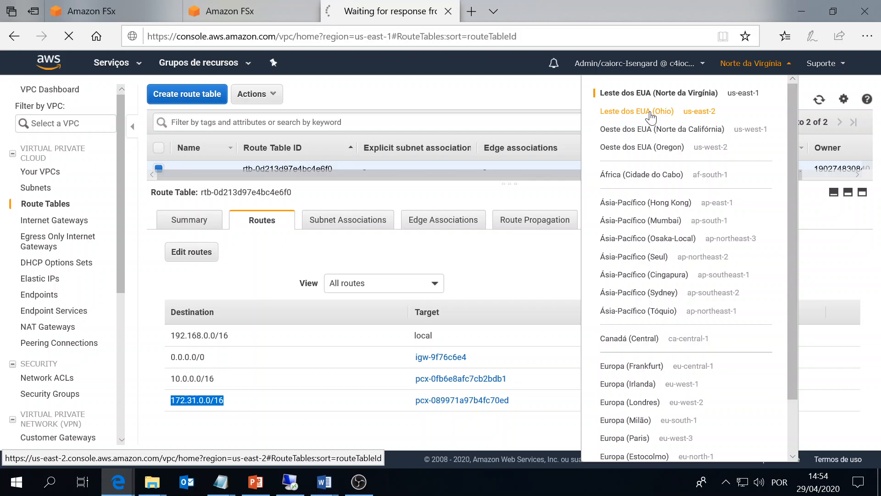
pyautogui.hotkey('alt', 'Tab')
pyautogui.hotkey('alt', 'Tab')
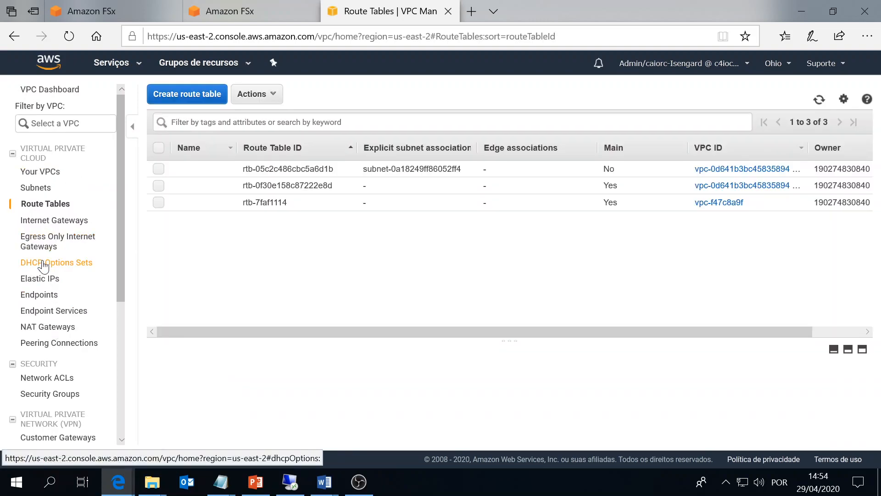
pyautogui.click(37, 344)
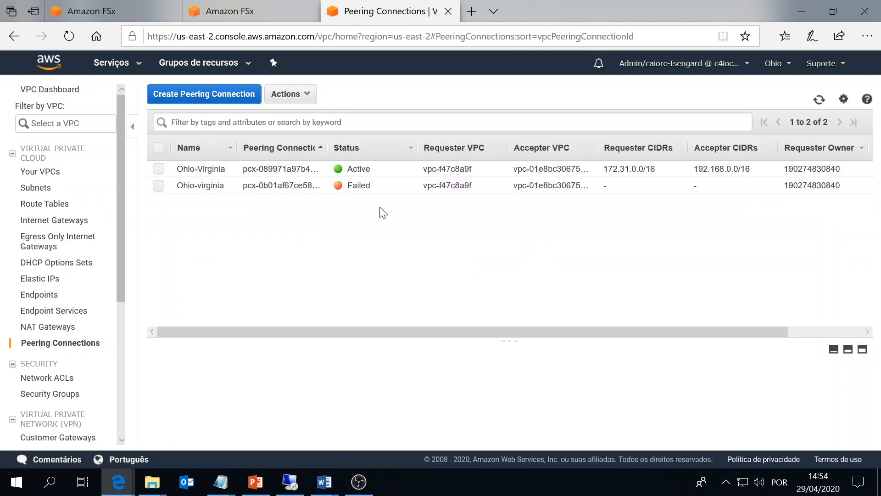
# Copy the Ohio-Virginia peering's accepter CIDR 192.168.0.0/16 onto a new line in the notes.
pyautogui.click(381, 173)
pyautogui.moveTo(755, 169); pyautogui.dragTo(692, 169)
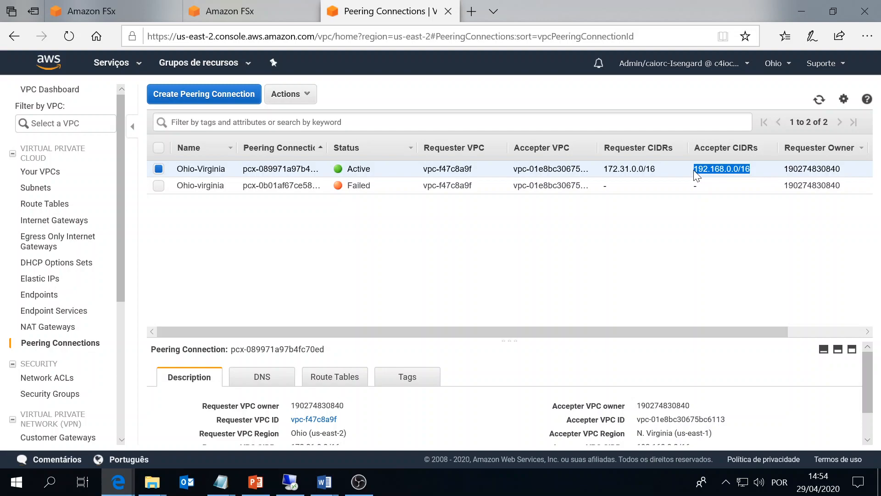
pyautogui.hotkey('alt', 'Tab')
pyautogui.press('End')
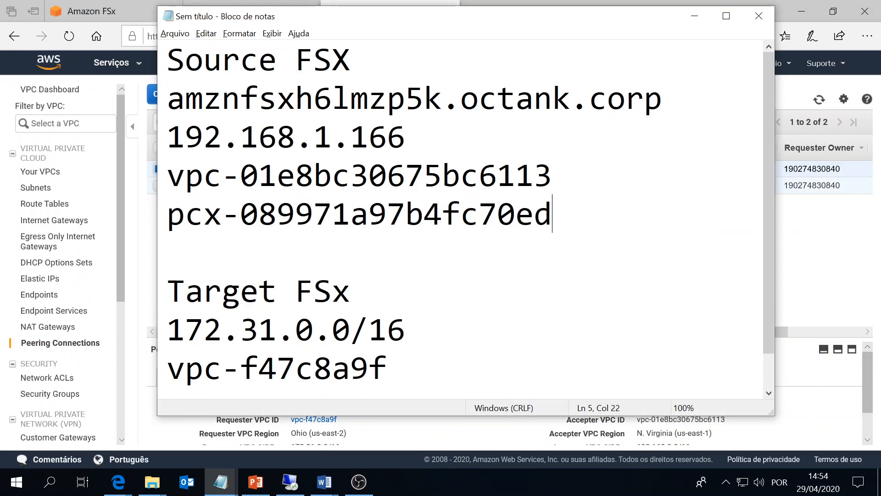
pyautogui.press('Return')
pyautogui.hotkey('ctrl', 'v')
pyautogui.hotkey('alt', 'Tab')
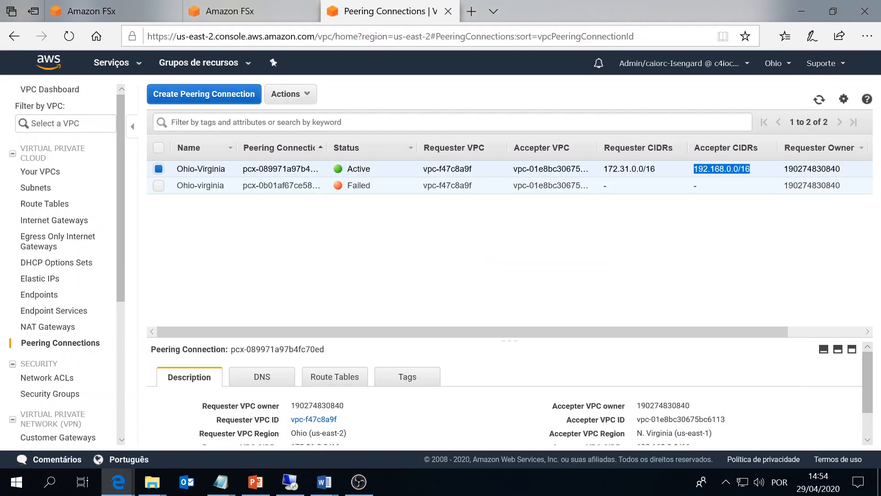
# Copy the peering connection ID into the notes, then go to Ohio's route tables.
pyautogui.moveTo(326, 150); pyautogui.dragTo(252, 169)
pyautogui.hotkey('alt', 'Tab')
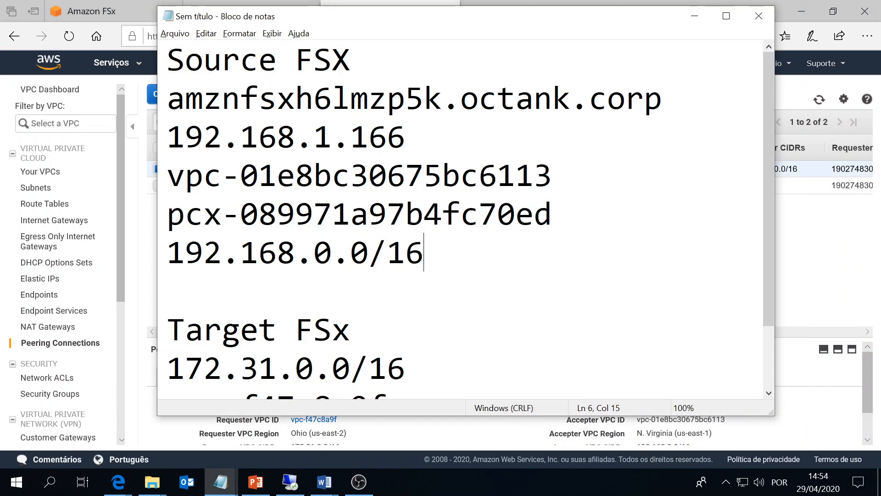
pyautogui.click(726, 16)
pyautogui.hotkey('ctrl', 'v')
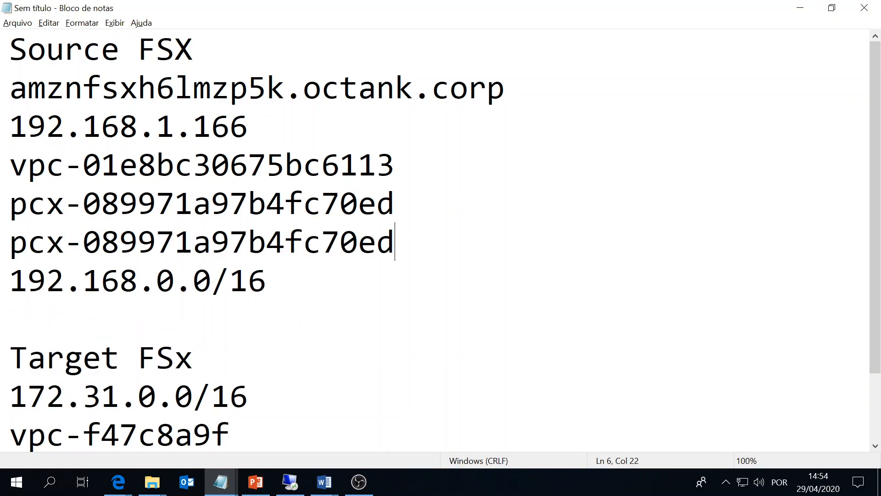
pyautogui.hotkey('ctrl', 'z')
pyautogui.hotkey('ctrl', 'shift', 'Left')
pyautogui.hotkey('ctrl', 'shift', 'Left')
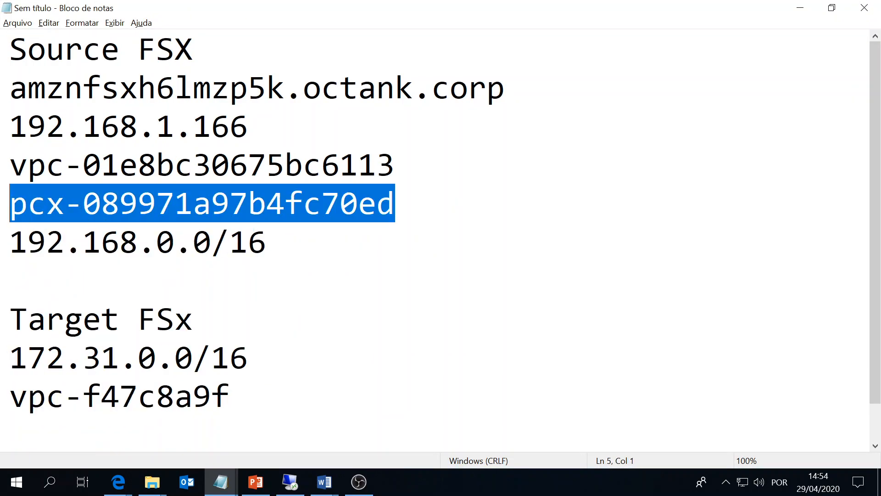
pyautogui.hotkey('alt', 'Tab')
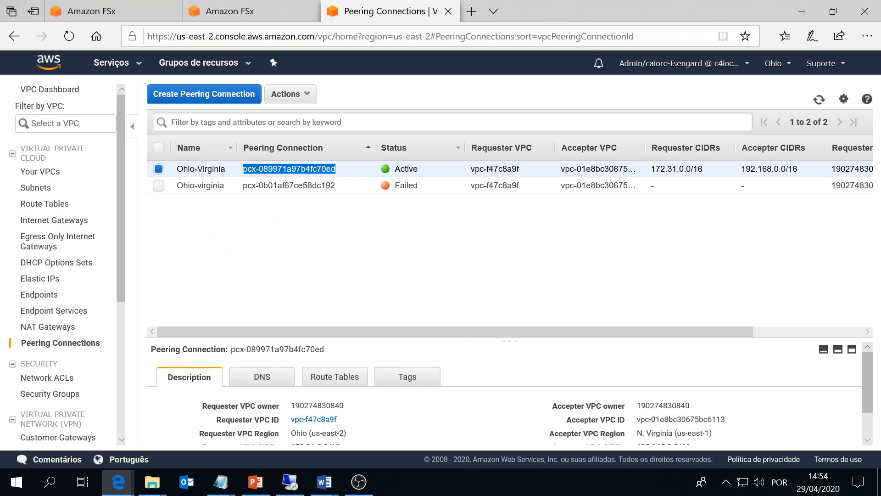
pyautogui.click(38, 206)
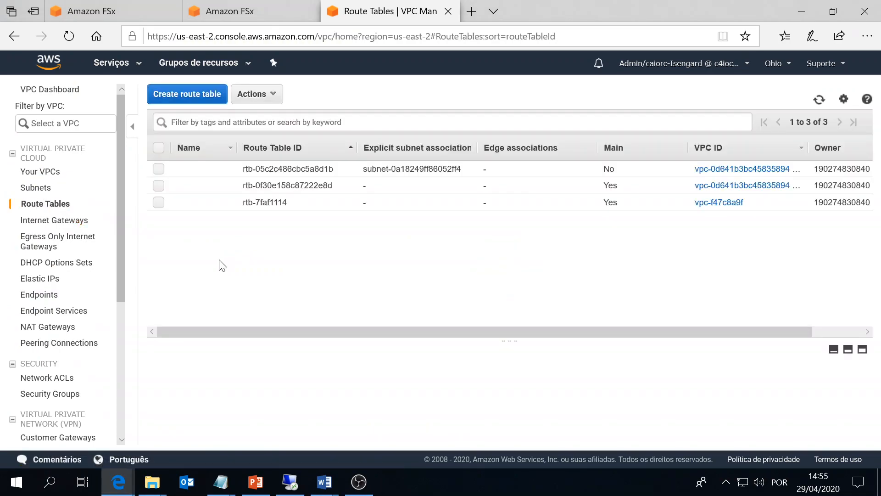
# Show the routes of main route table rtb-7faf1114 and copy 192.168.0.0/16 from the notes.
pyautogui.hotkey('alt', 'Tab')
pyautogui.scroll(-1, 505, 212)
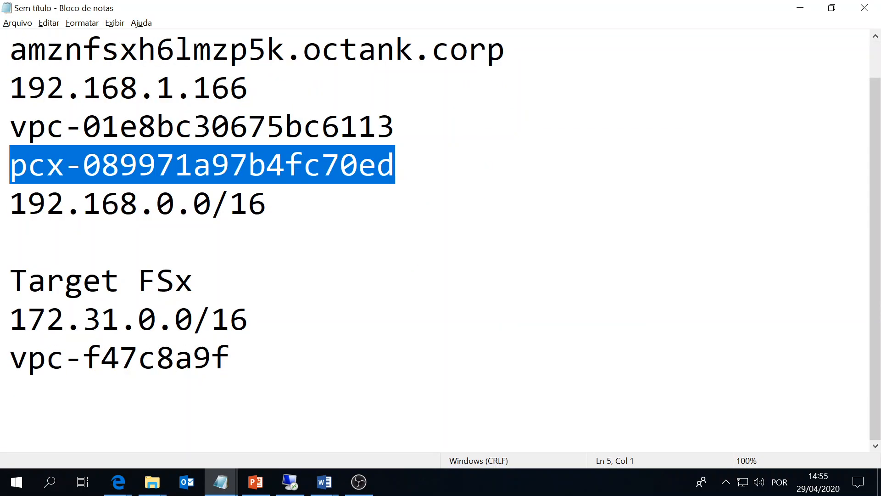
pyautogui.hotkey('alt', 'Tab')
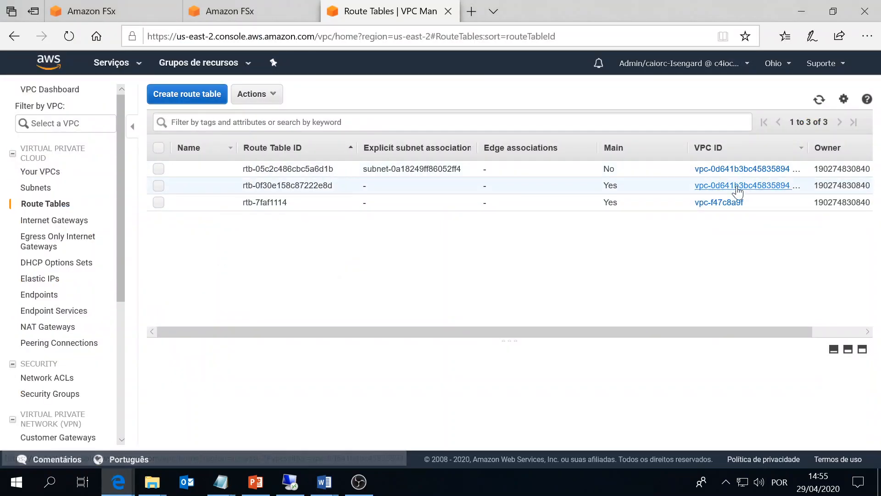
pyautogui.click(289, 202)
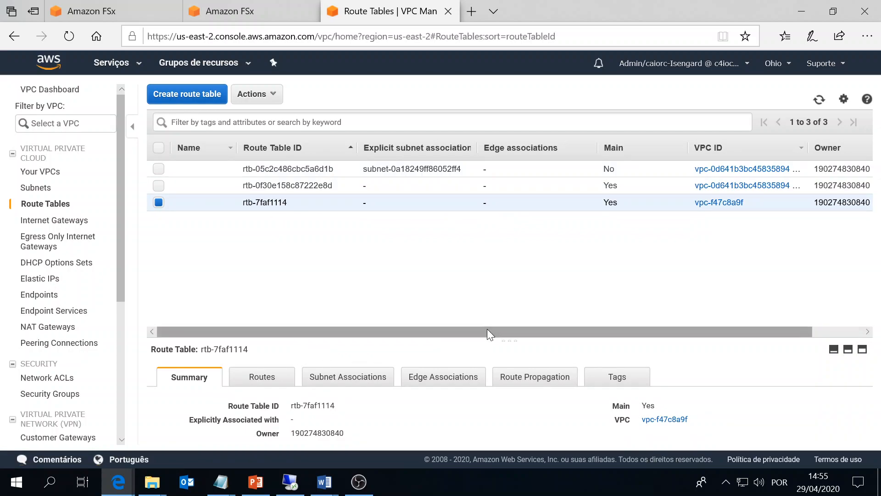
pyautogui.moveTo(507, 341); pyautogui.dragTo(498, 234)
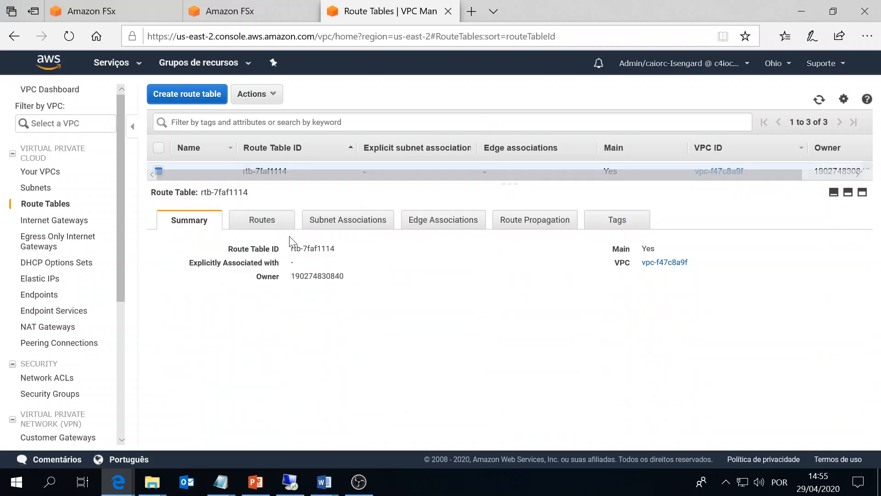
pyautogui.click(247, 228)
pyautogui.hotkey('alt', 'Tab')
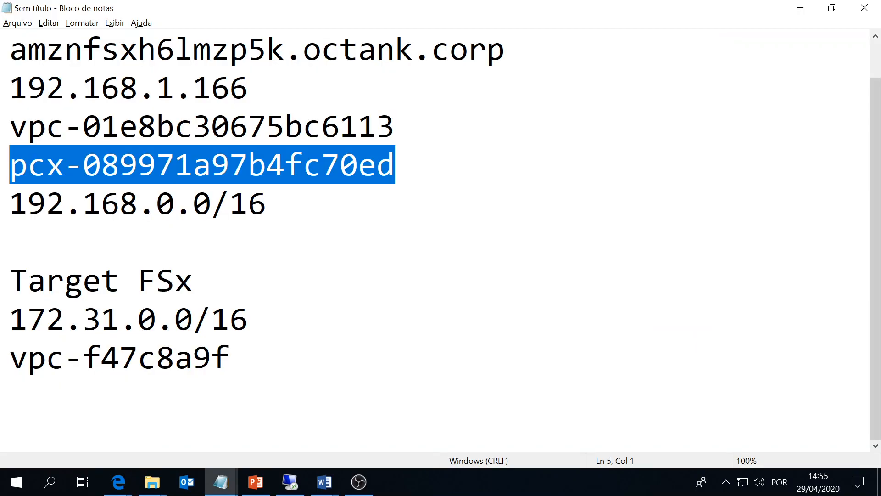
pyautogui.moveTo(267, 203); pyautogui.dragTo(10, 204)
pyautogui.hotkey('ctrl', 'c')
pyautogui.hotkey('alt', 'Tab')
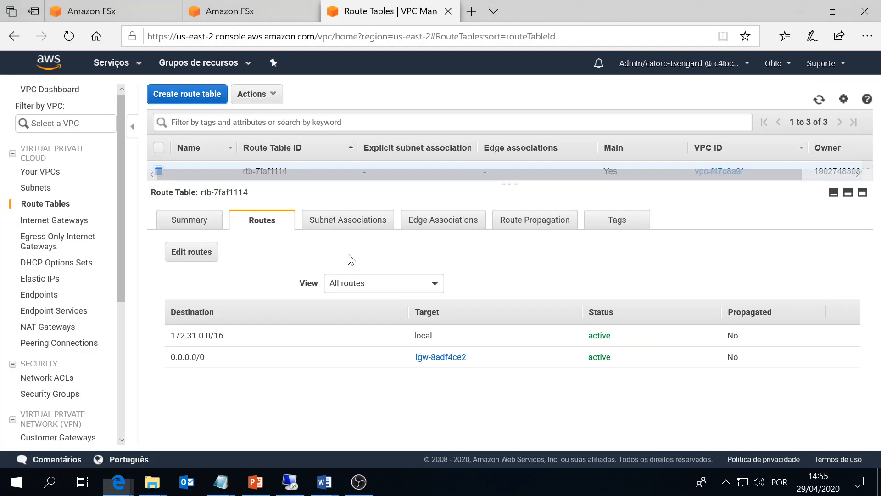
# Add a route with destination 192.168.0.0/16 and target type Peering Connection.
pyautogui.click(195, 254)
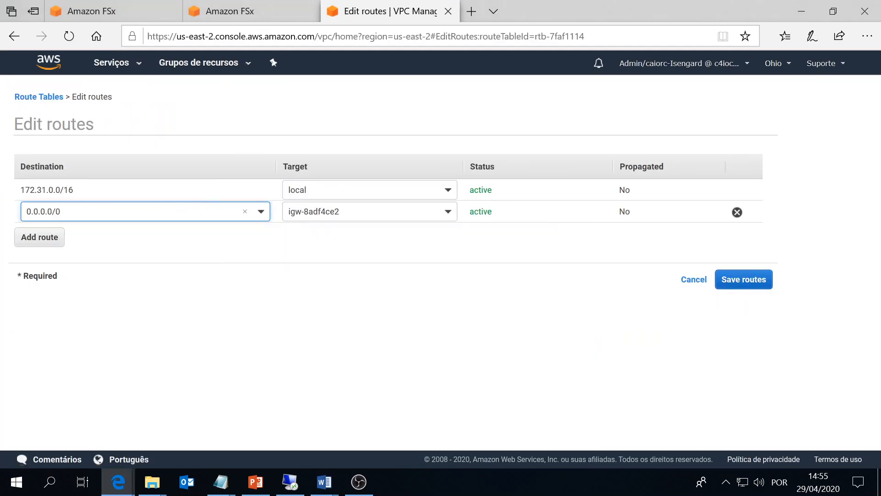
pyautogui.click(142, 295)
pyautogui.click(21, 235)
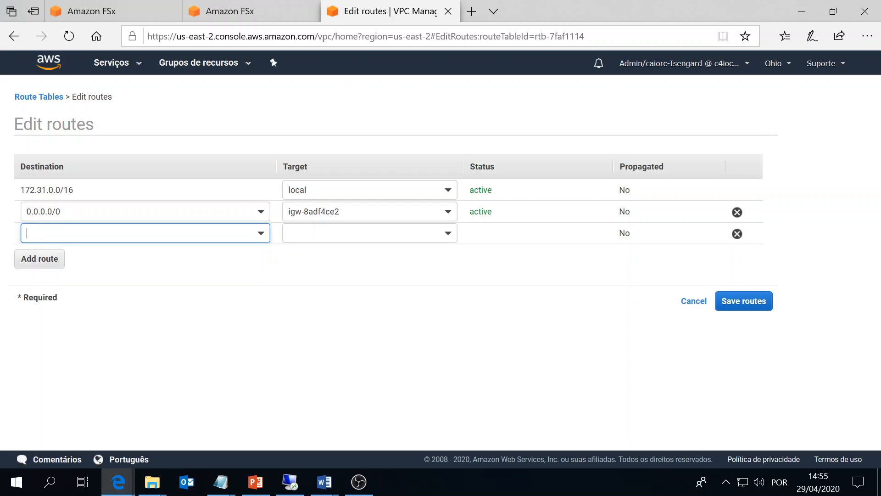
pyautogui.hotkey('ctrl', 'v')
pyautogui.click(362, 235)
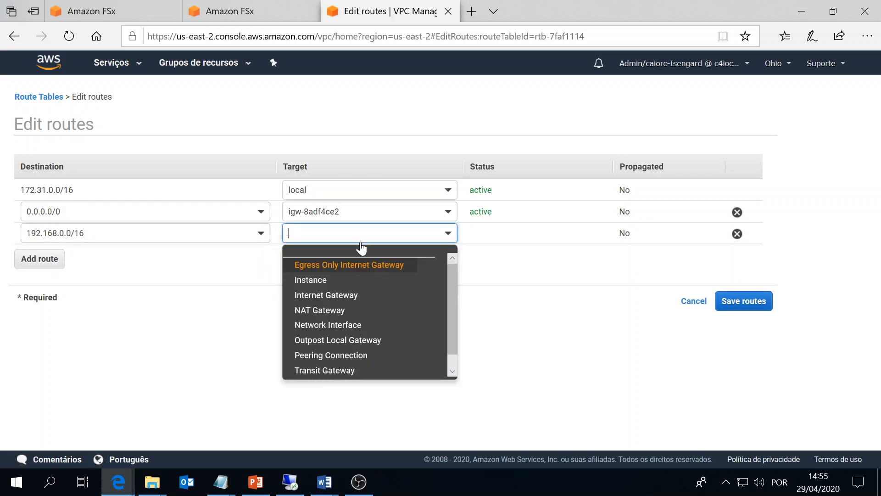
pyautogui.click(344, 356)
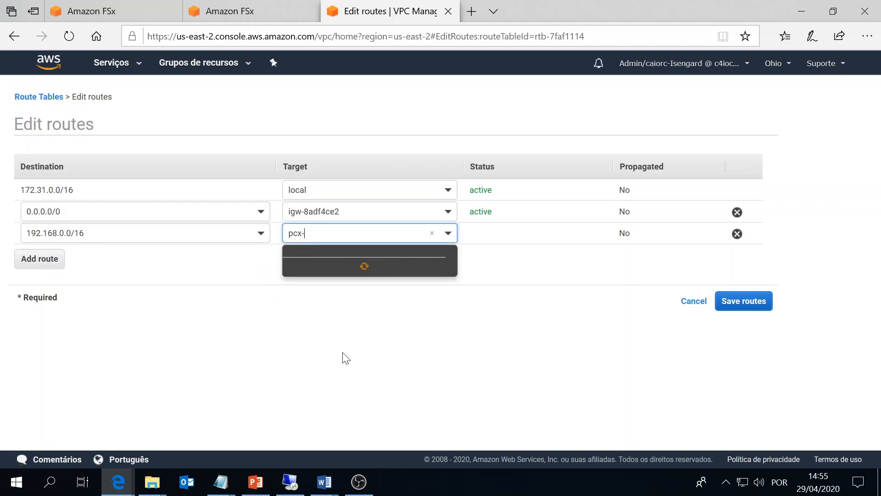
# Target pcx-089971a97b4fc70ed, verify the ID against the notes, and save the route.
pyautogui.hotkey('alt', 'Tab')
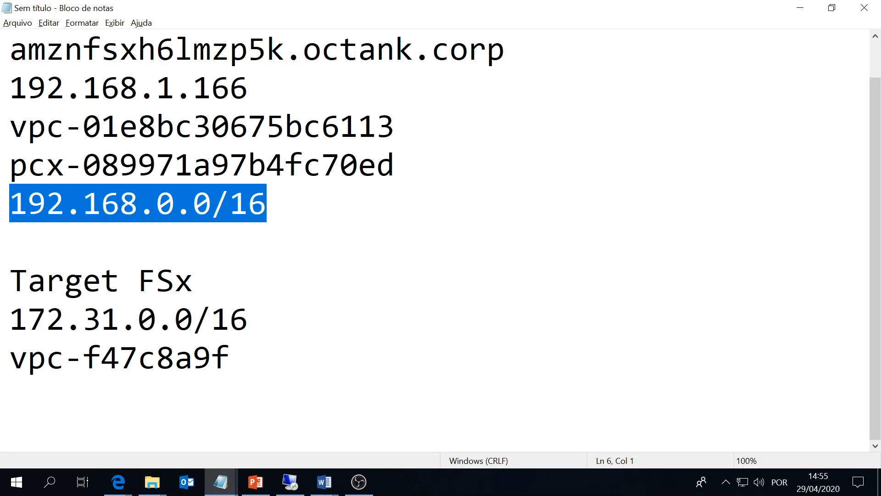
pyautogui.hotkey('alt', 'Tab')
pyautogui.click(370, 268)
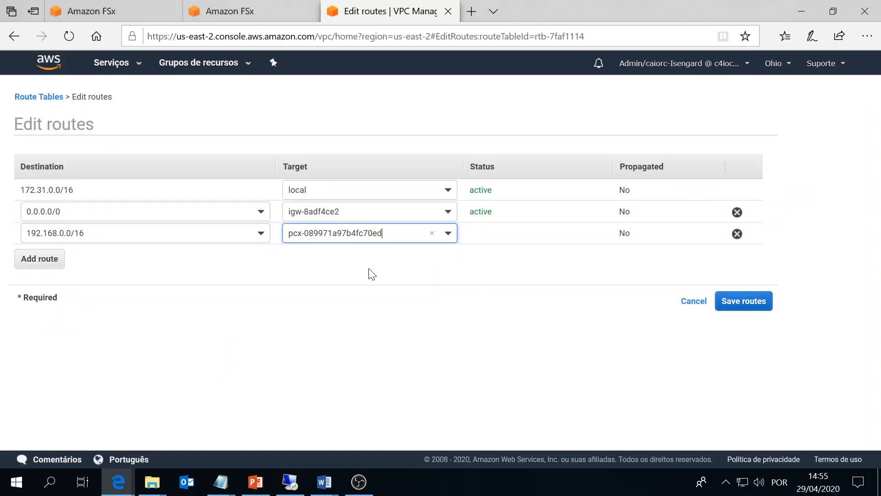
pyautogui.hotkey('alt', 'Tab')
pyautogui.moveTo(247, 165); pyautogui.dragTo(393, 165)
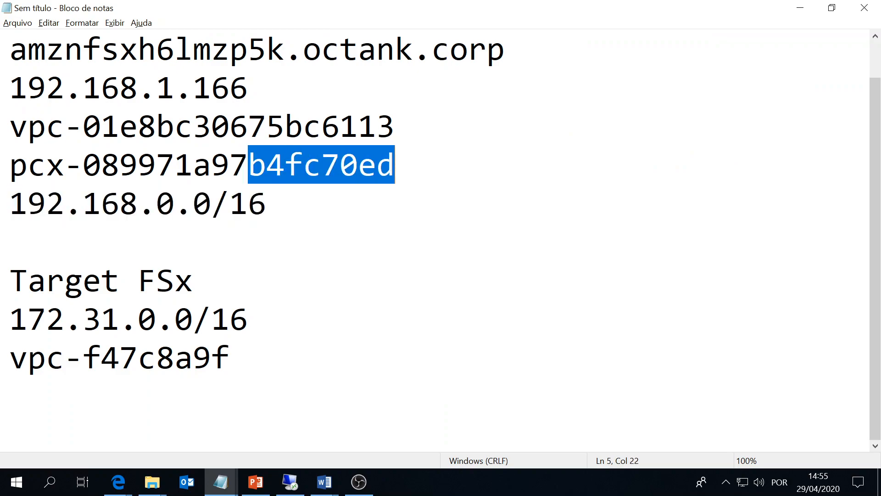
pyautogui.hotkey('alt', 'Tab')
pyautogui.click(745, 306)
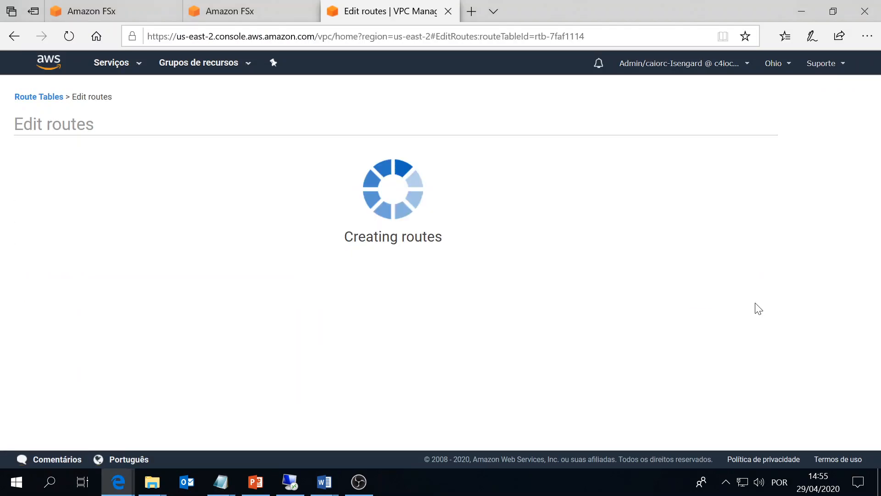
pyautogui.click(560, 203)
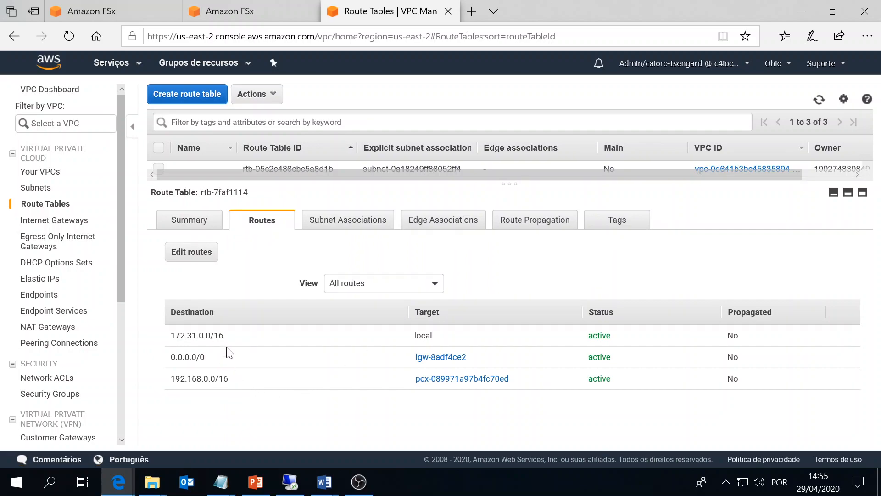
pyautogui.hotkey('alt', 'Tab')
pyautogui.click(269, 203)
pyautogui.press('Down')
pyautogui.press('Down')
pyautogui.press('Down')
pyautogui.press('Down')
pyautogui.press('Up')
pyautogui.press('Up')
pyautogui.press('Down')
pyautogui.press('Down')
pyautogui.press('Up')
pyautogui.press('Up')
pyautogui.press('Down')
pyautogui.press('Down')
pyautogui.press('Up')
pyautogui.press('Up')
pyautogui.press('Down')
pyautogui.press('Up')
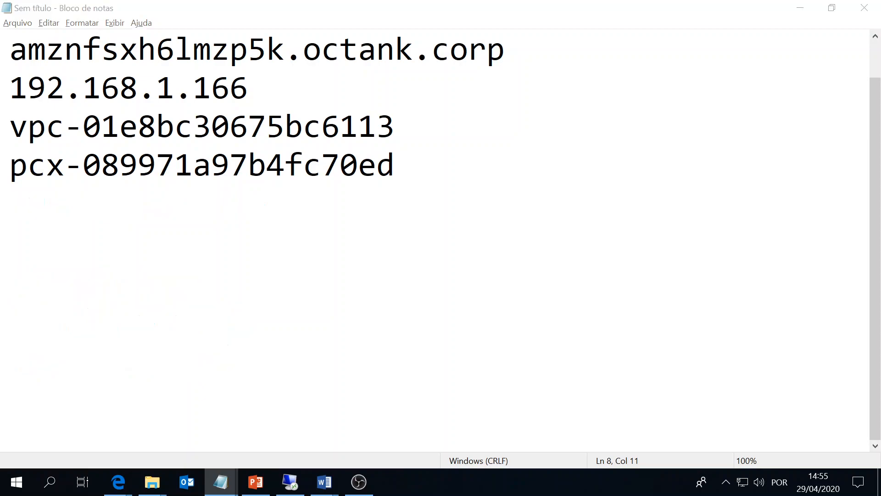
pyautogui.hotkey('alt', 'Tab')
pyautogui.moveTo(239, 340); pyautogui.dragTo(160, 346)
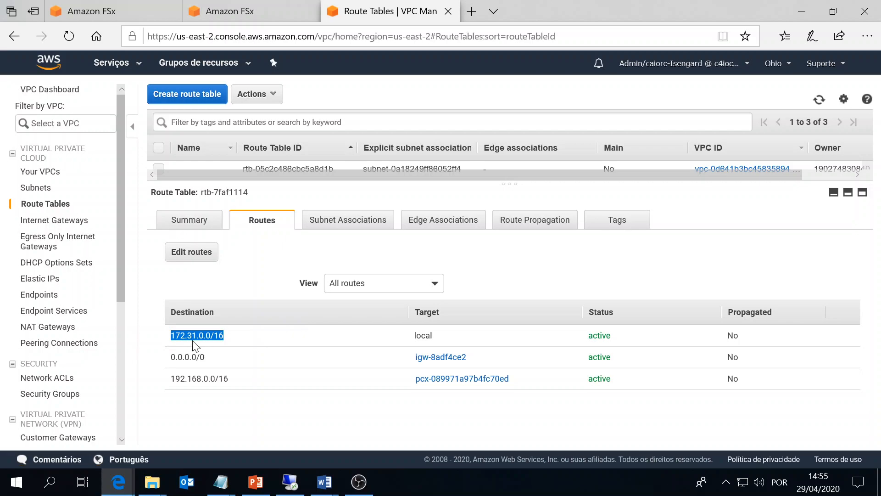
# Change the console region from Ohio to Leste dos EUA (Norte da Virgínia) us-east-1.
pyautogui.click(780, 65)
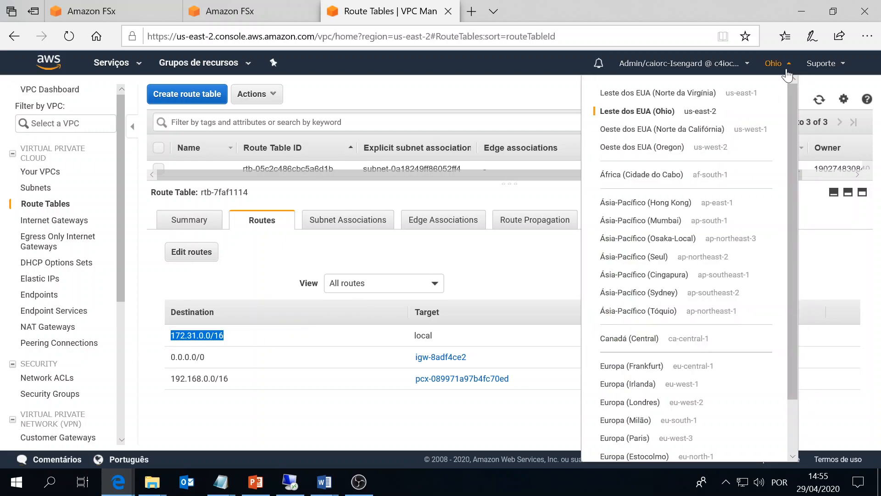
pyautogui.click(680, 98)
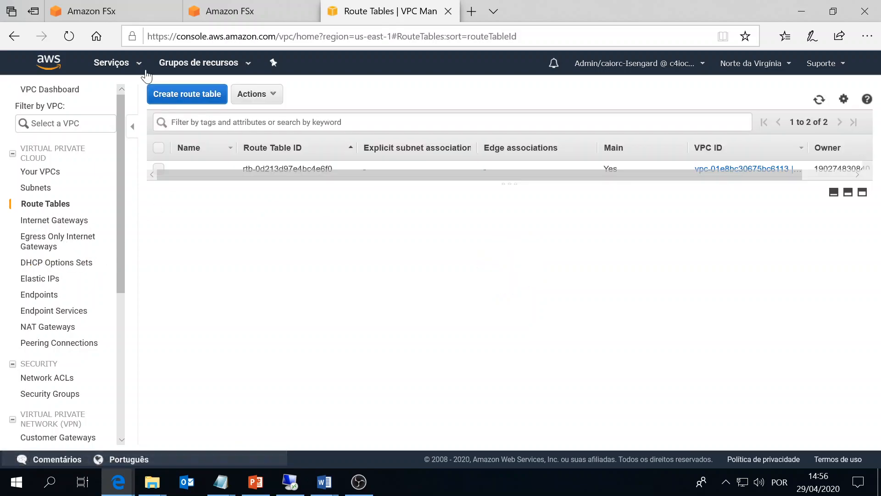
pyautogui.click(119, 64)
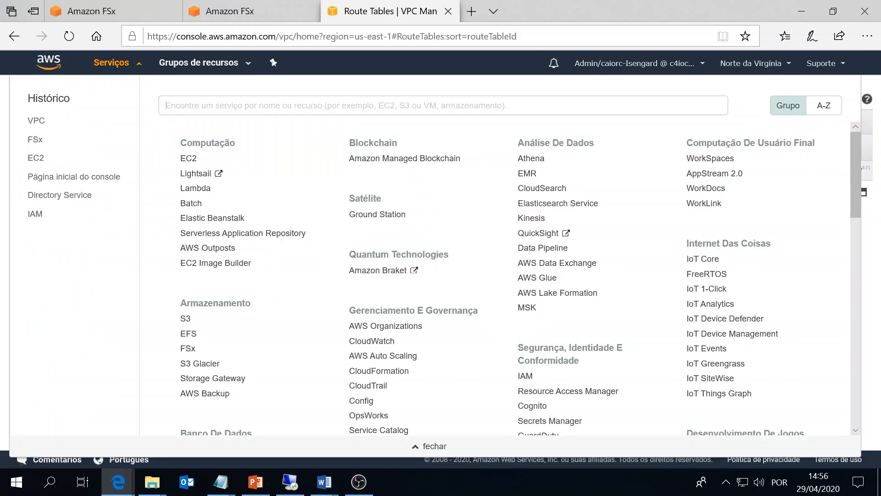
# Find FSx via 'fsx' search, open fs-0cb77d8f278d28c7b, and follow its preferred subnet's interface eni-0821c5dbdb9b348a2.
pyautogui.write('fsx')
pyautogui.click(208, 127)
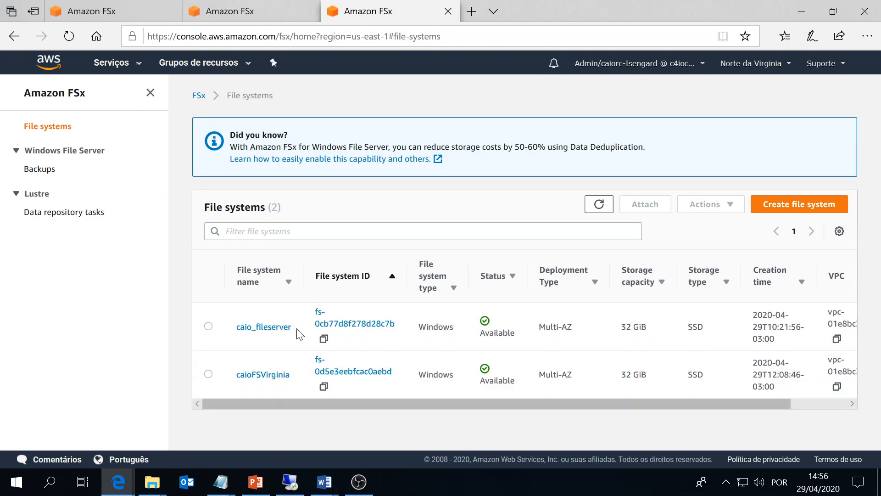
pyautogui.click(272, 335)
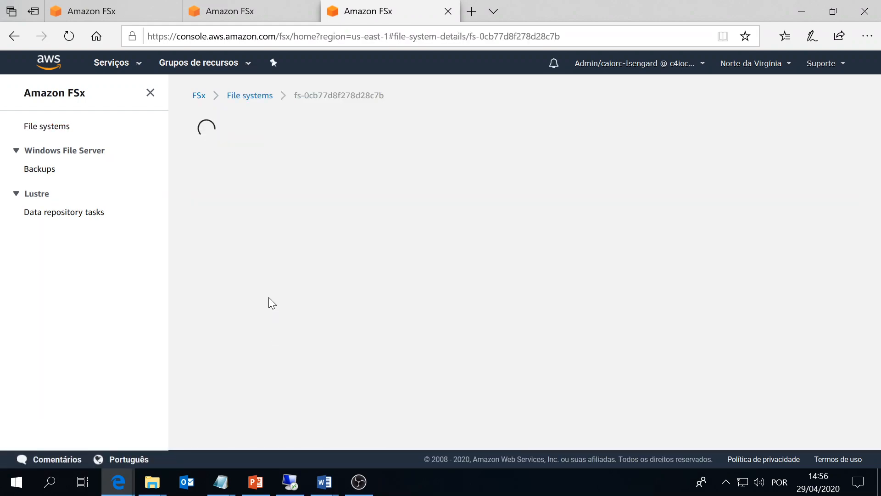
pyautogui.scroll(-7, 274, 289)
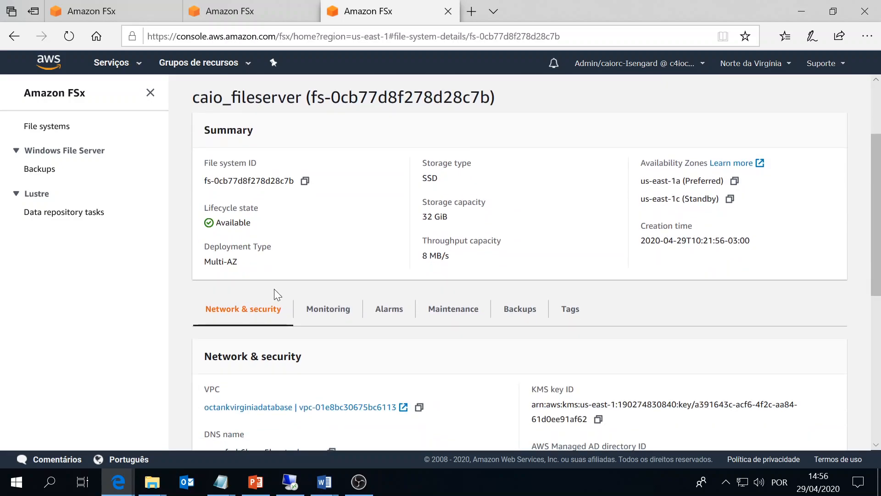
pyautogui.scroll(-4, 276, 290)
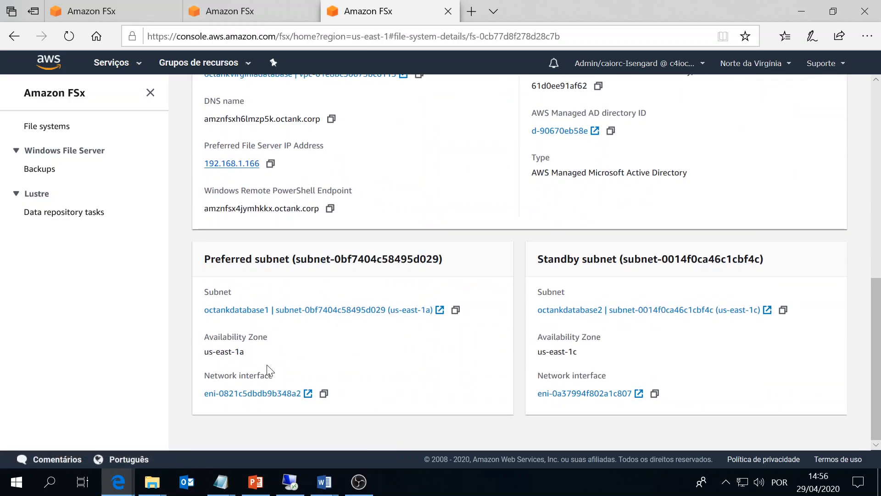
pyautogui.click(233, 393)
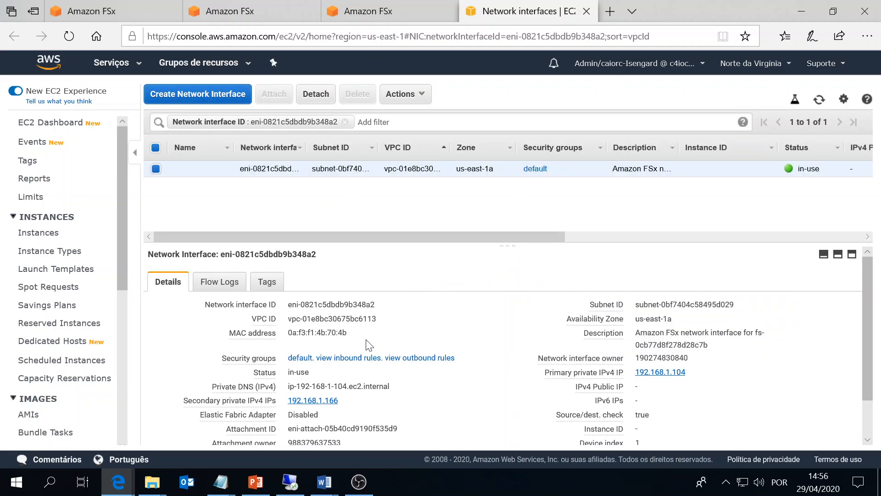
# Check the default group's inbound rules for 192.168.0.0/16 and 172.31.0.0/16, copy its ID, open Security Groups.
pyautogui.click(347, 358)
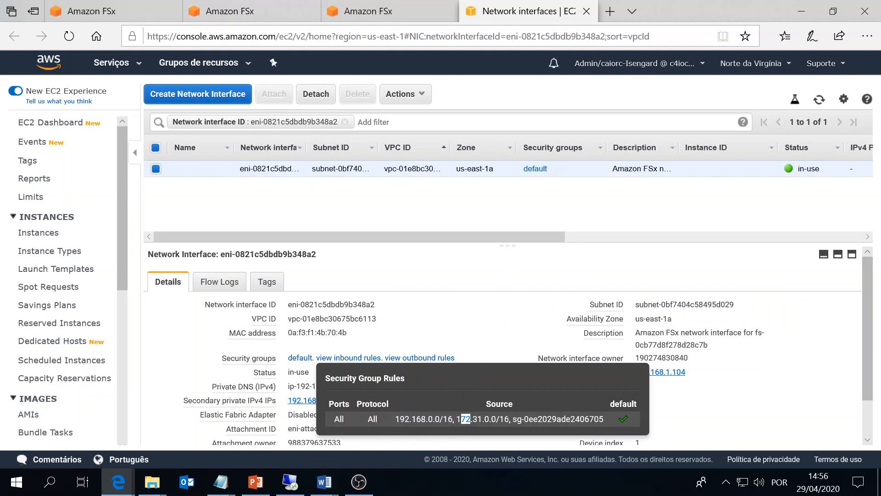
pyautogui.moveTo(483, 418); pyautogui.dragTo(504, 418)
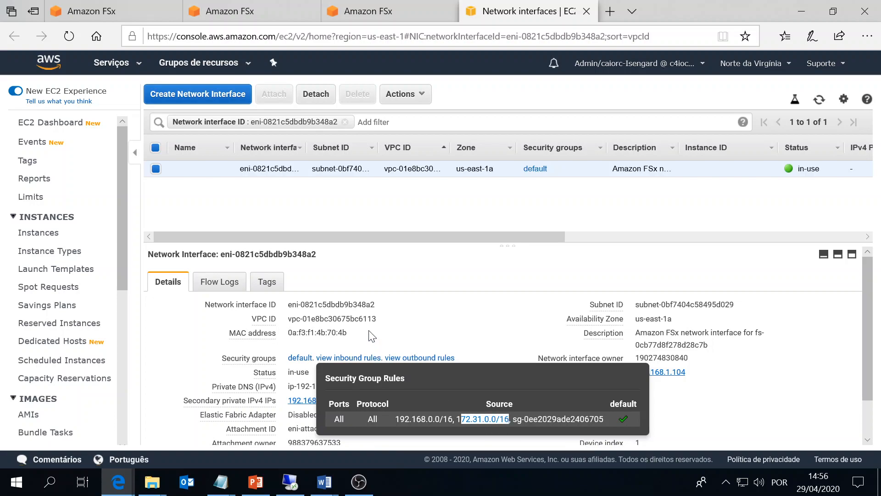
pyautogui.click(358, 342)
pyautogui.click(348, 360)
pyautogui.doubleClick(554, 419)
pyautogui.hotkey('ctrl', 'c')
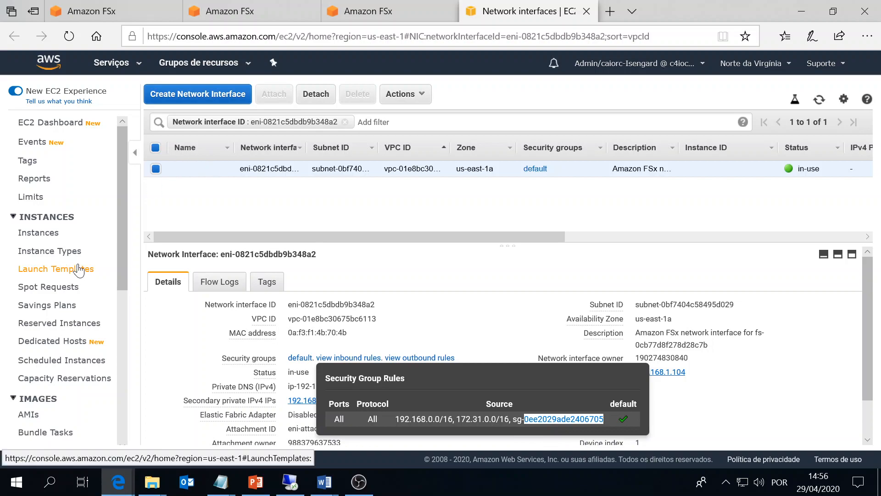
pyautogui.scroll(-7, 89, 276)
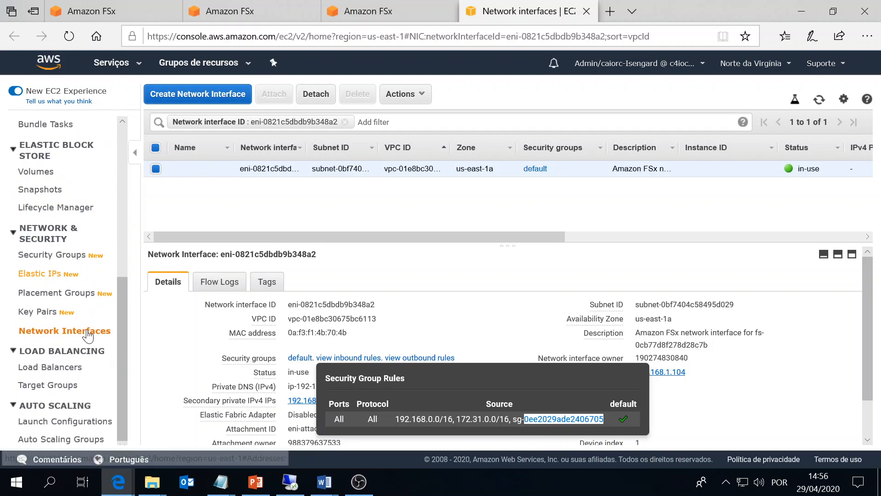
pyautogui.click(50, 255)
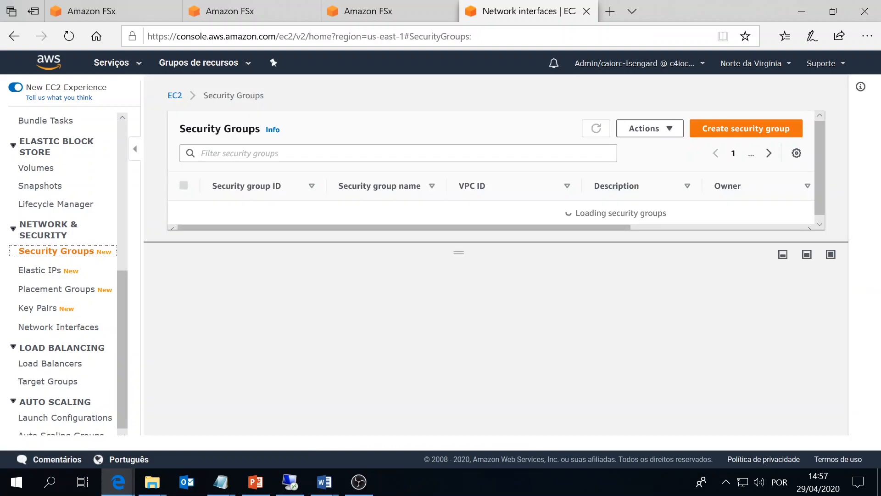
# Filter security groups by the copied ID and inspect the teste group's inbound rules editor.
pyautogui.click(398, 153)
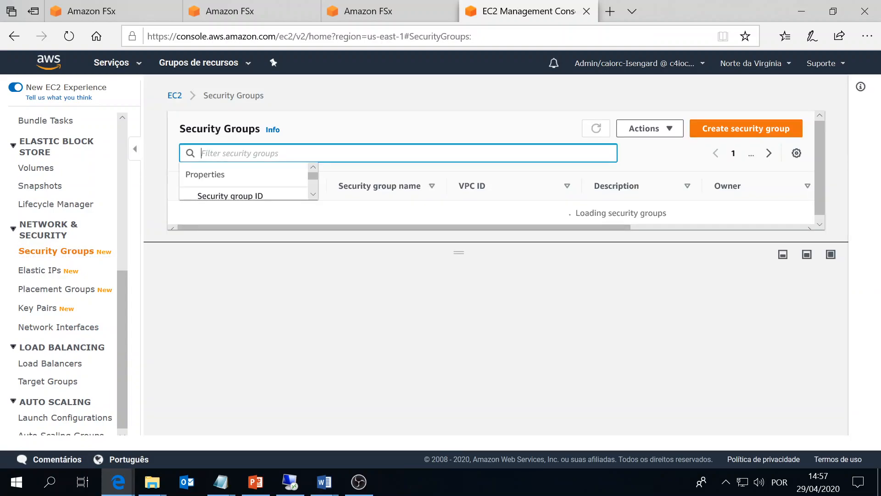
pyautogui.hotkey('ctrl', 'v')
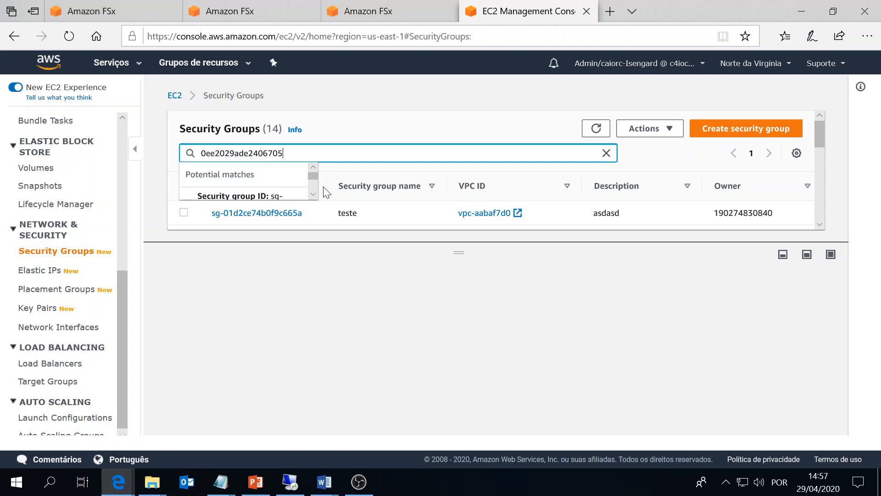
pyautogui.hotkey('ctrl', 'v')
pyautogui.click(279, 214)
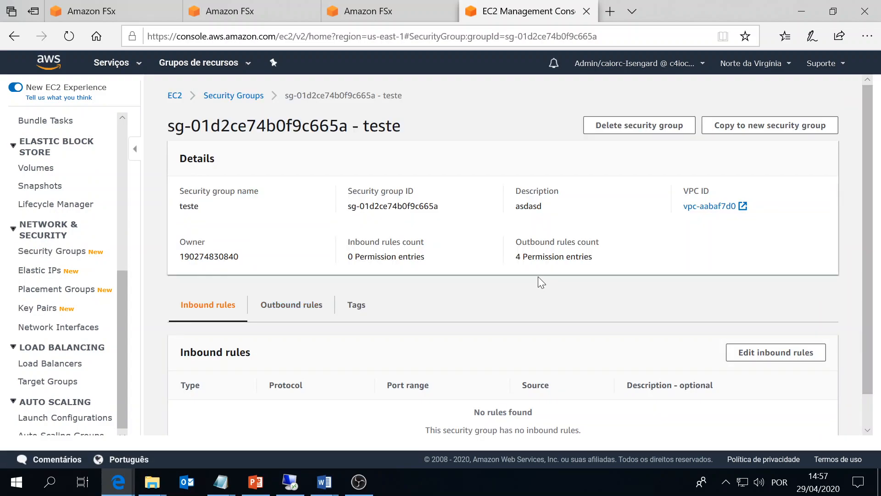
pyautogui.scroll(-1, 734, 312)
pyautogui.click(776, 324)
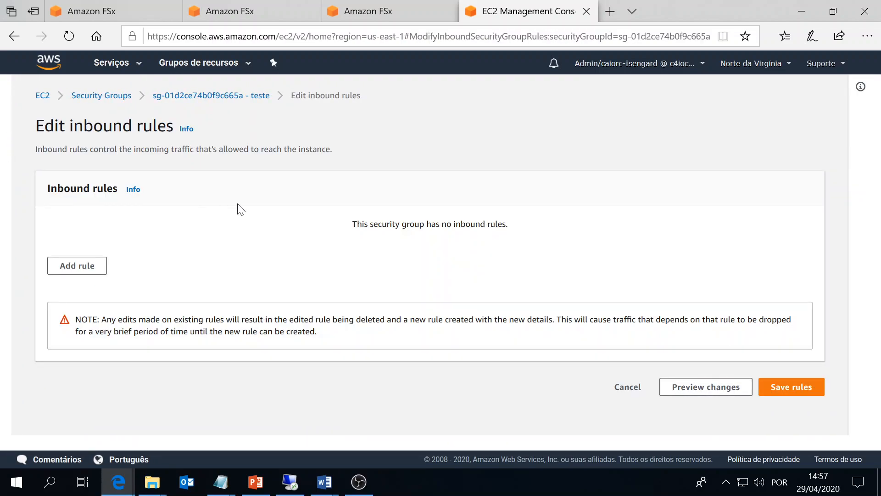
pyautogui.click(185, 94)
# Review the teste security group's outbound rules.
pyautogui.hotkey('alt', 'Tab')
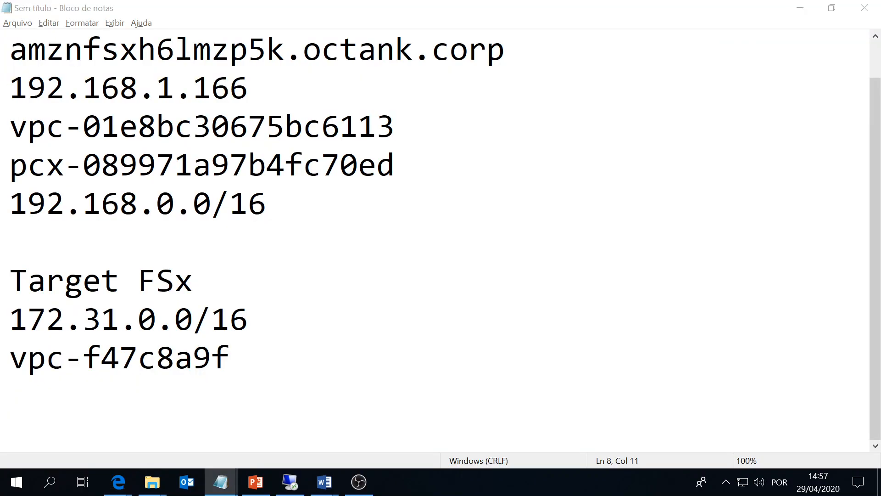
pyautogui.hotkey('alt', 'Tab')
pyautogui.scroll(5, 61, 258)
pyautogui.scroll(-5, 64, 252)
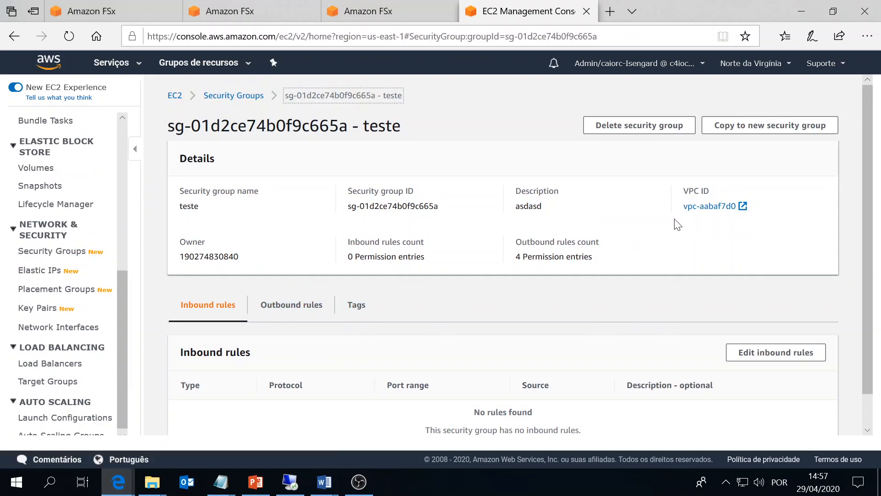
pyautogui.moveTo(612, 275); pyautogui.dragTo(494, 246)
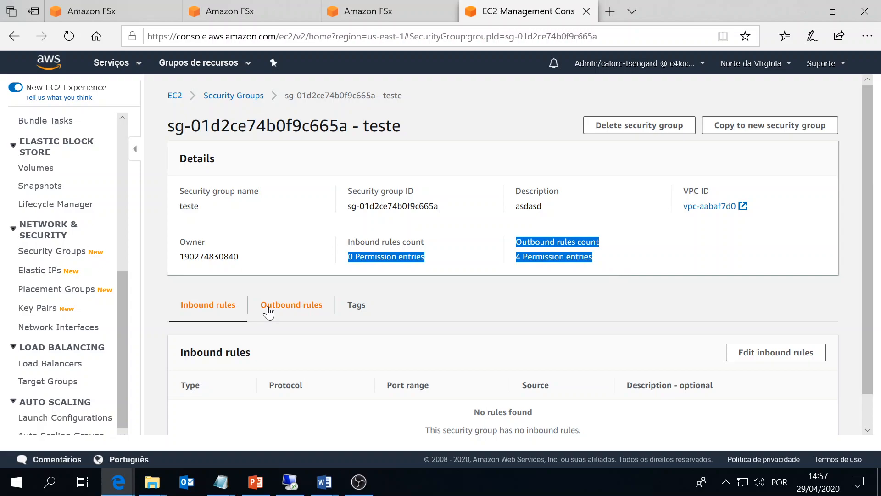
pyautogui.click(291, 305)
pyautogui.scroll(-2, 291, 305)
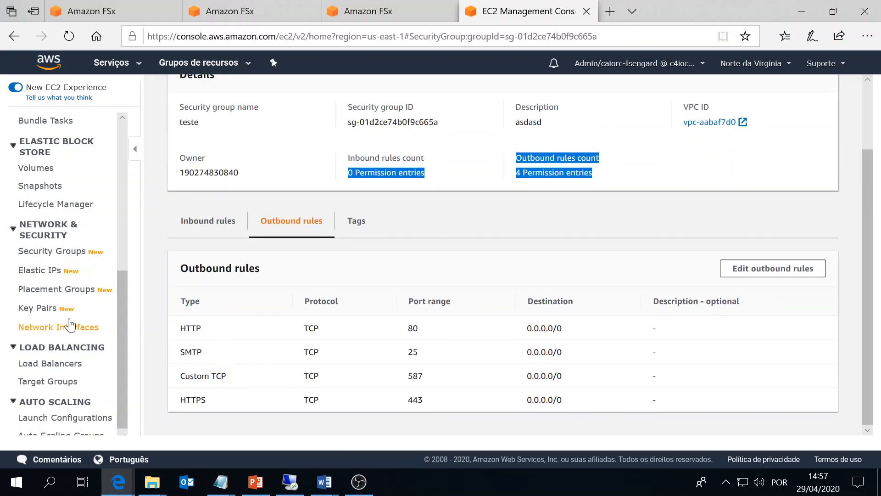
pyautogui.scroll(7, 64, 321)
pyautogui.scroll(-3, 78, 165)
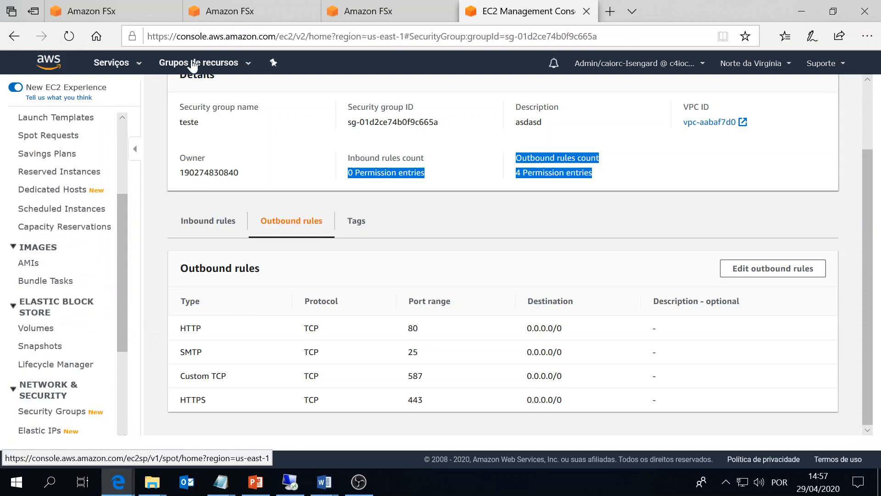
# Open the FSx file systems list via 'fsx' and select 172.31.0.0/16 in the notes.
pyautogui.click(112, 63)
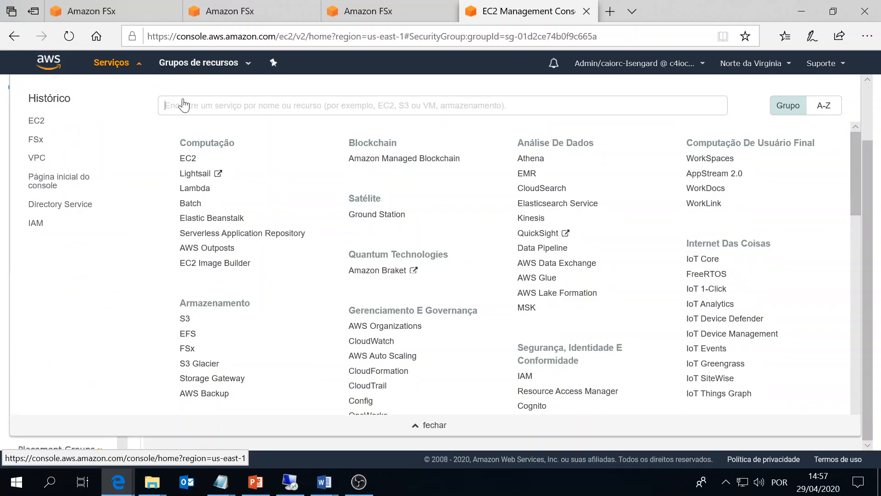
pyautogui.write('fsx')
pyautogui.click(200, 135)
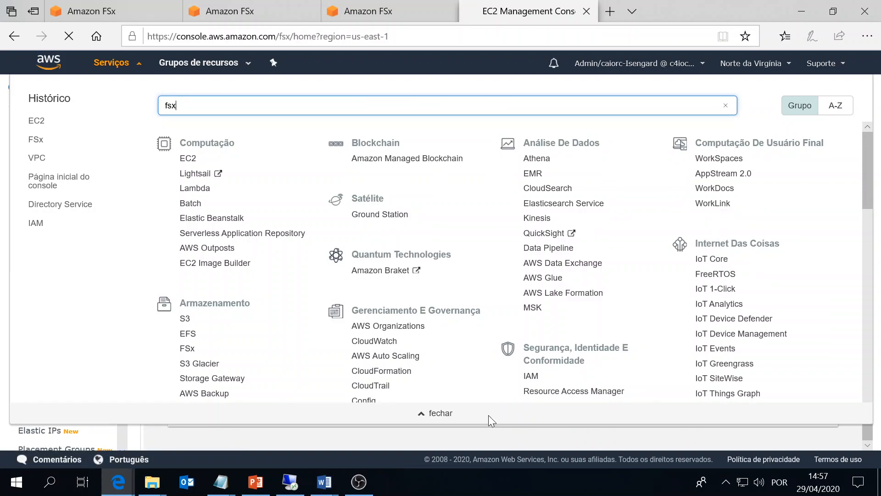
pyautogui.moveTo(223, 481)
pyautogui.click(304, 426)
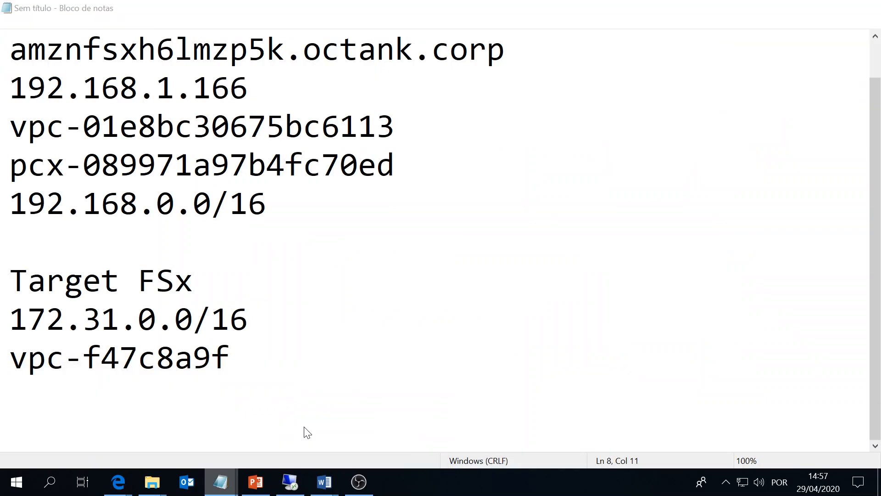
pyautogui.moveTo(248, 319); pyautogui.dragTo(84, 319)
pyautogui.hotkey('alt', 'Tab')
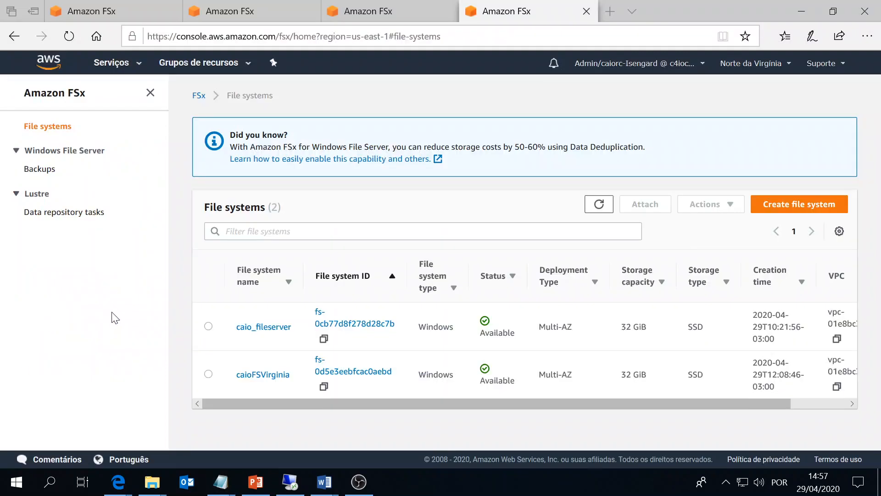
# Switch to Ohio and start creating an FSx for Windows File Server file system.
pyautogui.click(728, 66)
pyautogui.click(626, 115)
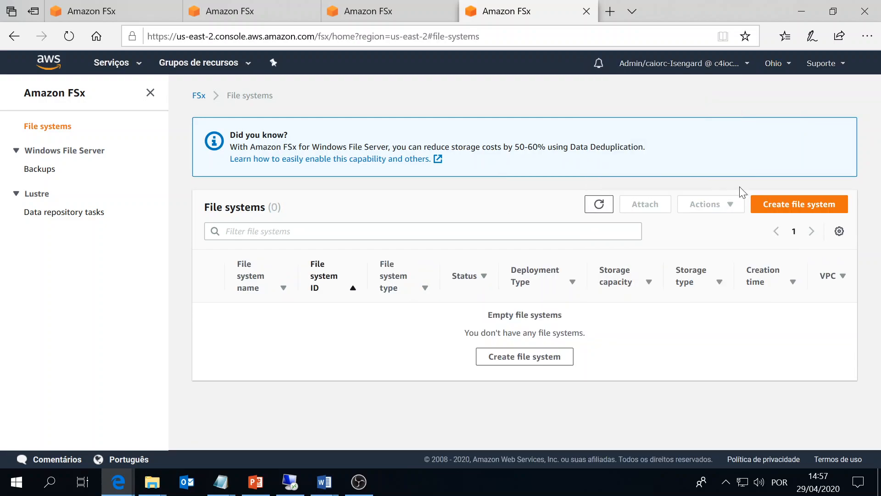
pyautogui.click(775, 207)
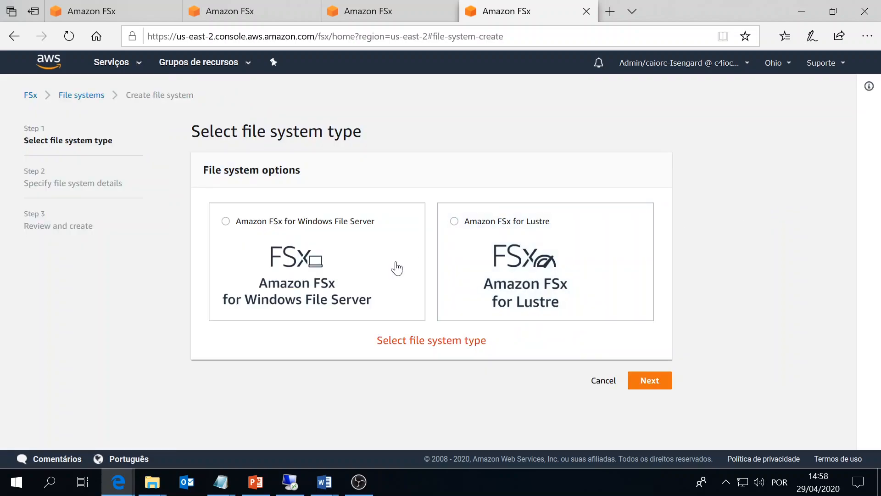
pyautogui.click(314, 264)
pyautogui.scroll(-2, 376, 225)
pyautogui.scroll(-1, 375, 225)
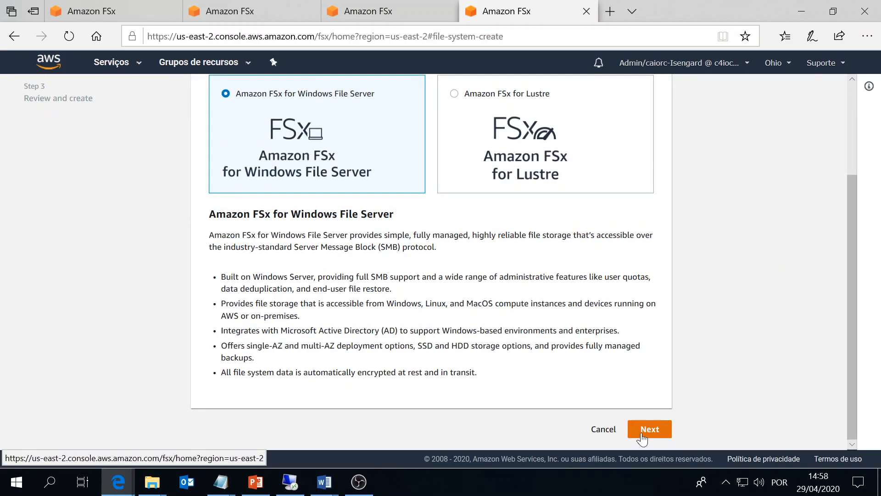
pyautogui.click(647, 429)
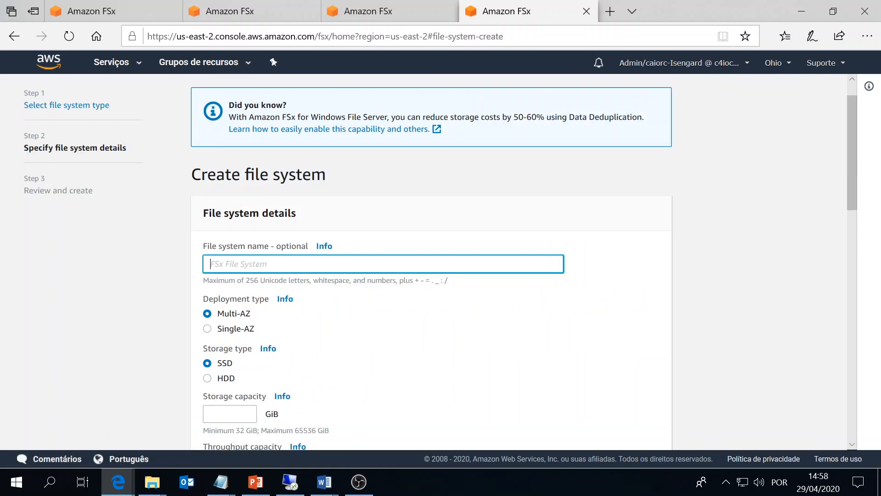
# Enter a name and storage capacity 32, select the sg-7e47861c ID, then view the Virginia file system.
pyautogui.click(251, 250)
pyautogui.write('o')
pyautogui.scroll(-5, 241, 193)
pyautogui.click(241, 192)
pyautogui.write('32')
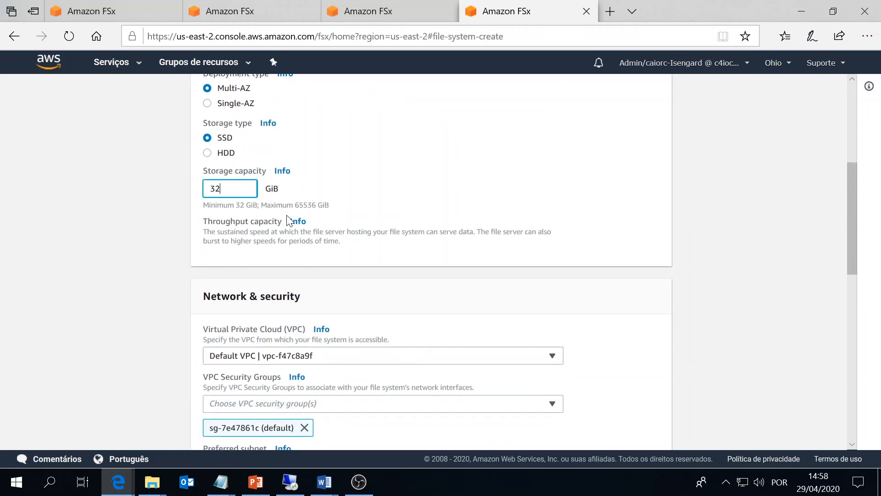
pyautogui.scroll(-2, 285, 219)
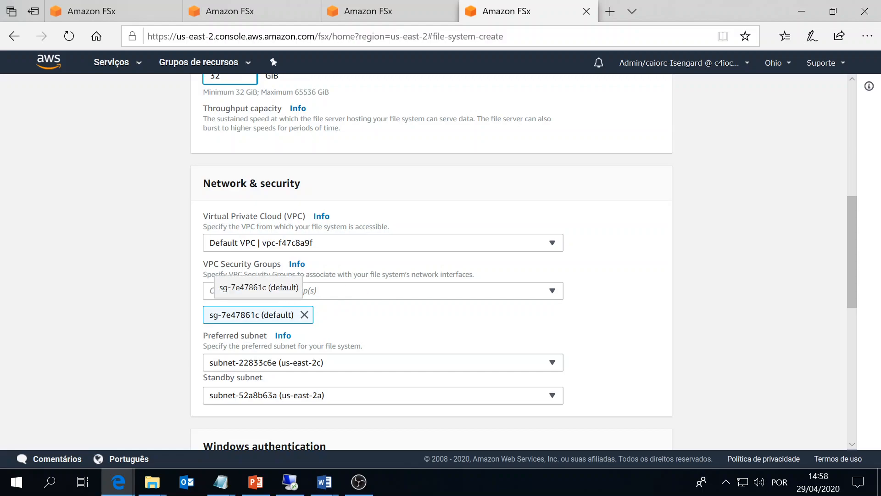
pyautogui.doubleClick(201, 315)
pyautogui.tripleClick(224, 354)
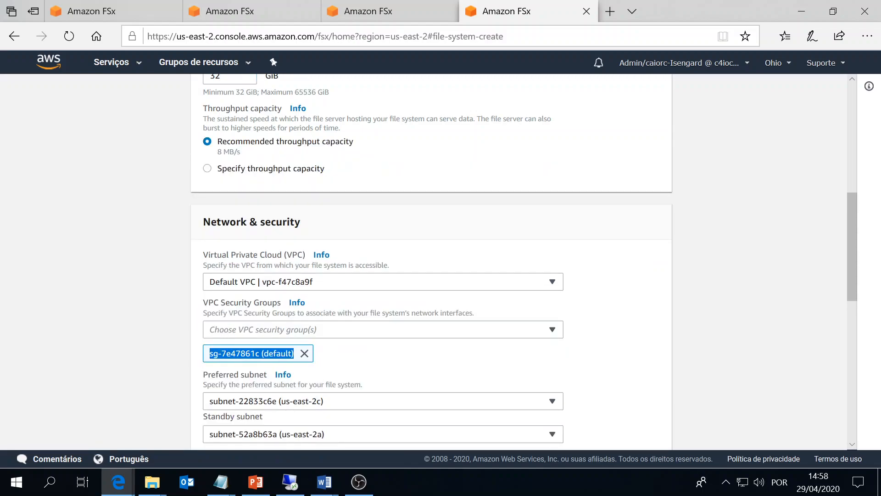
pyautogui.click(363, 14)
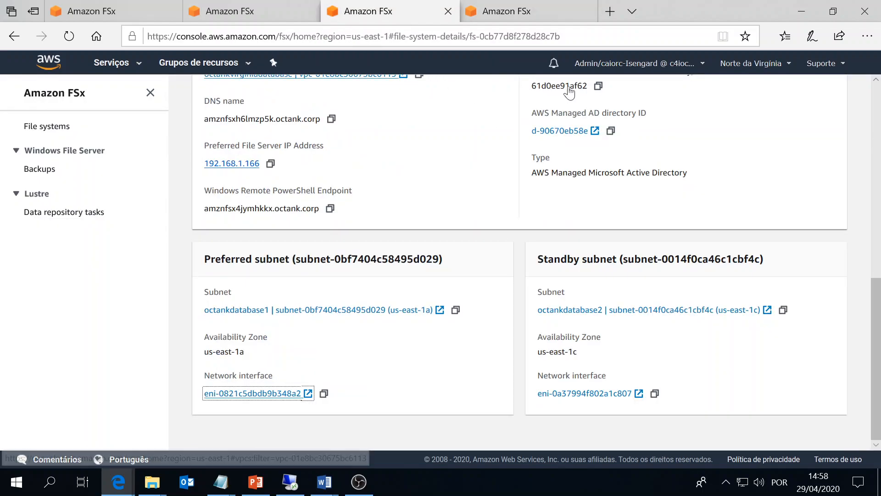
# Switch the region to Ohio and open the EC2 dashboard through an 'ec2' service search.
pyautogui.click(751, 63)
pyautogui.click(641, 111)
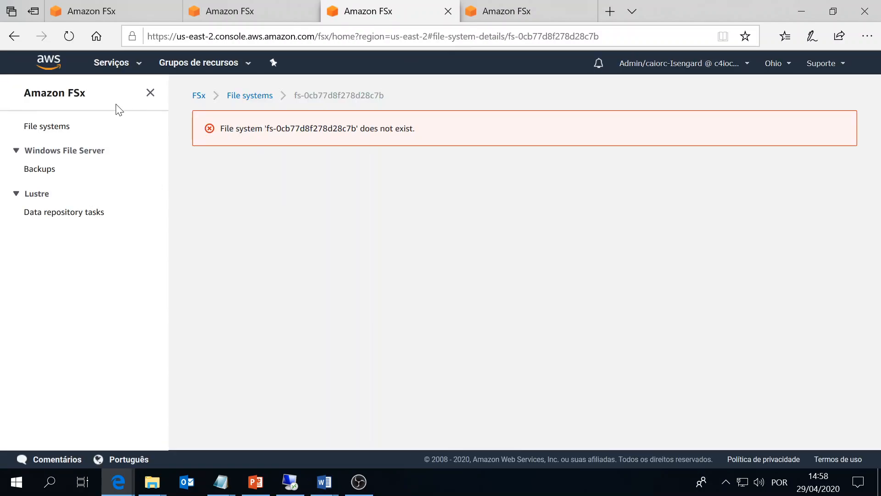
pyautogui.click(116, 69)
pyautogui.write('e')
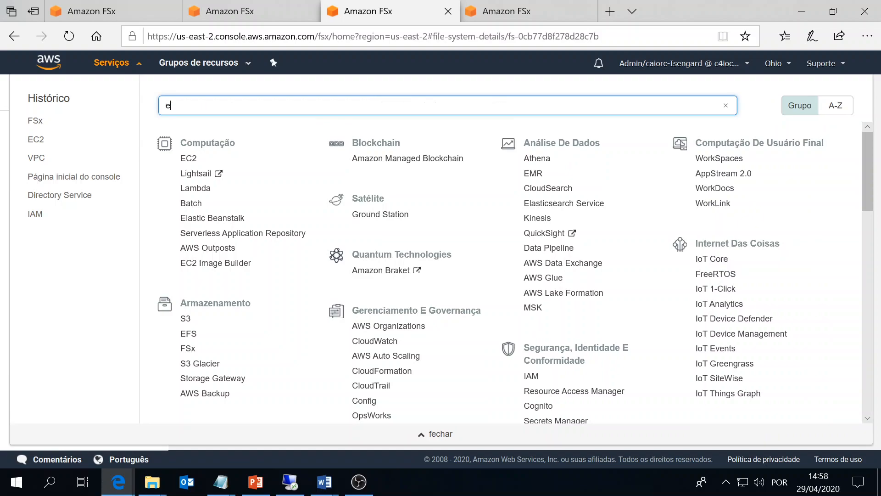
pyautogui.write('c2')
pyautogui.press('Return')
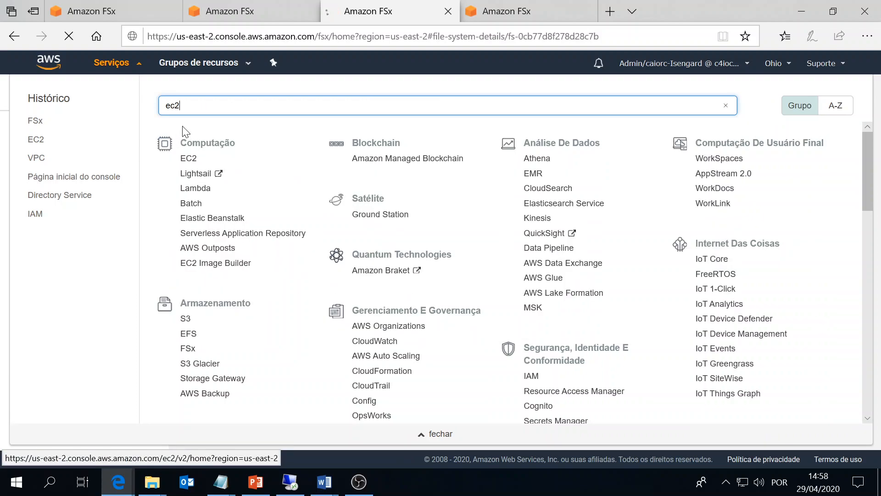
pyautogui.click(463, 6)
pyautogui.scroll(-2, 187, 260)
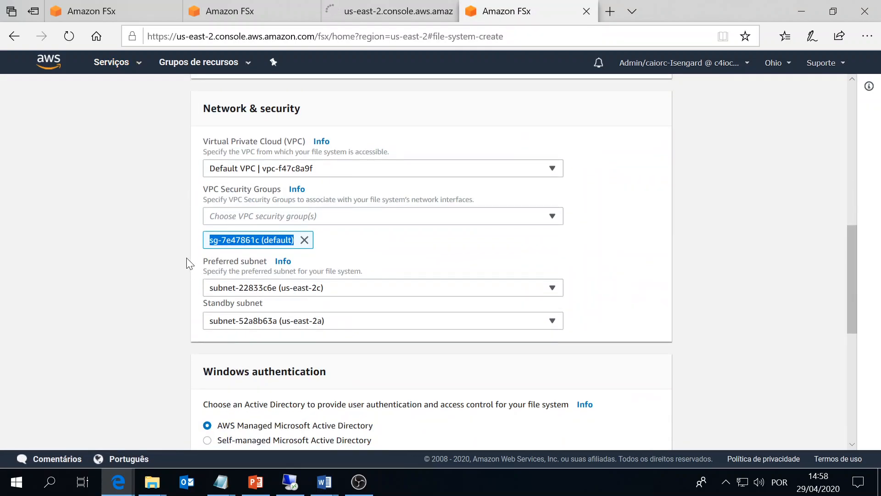
pyautogui.click(365, 15)
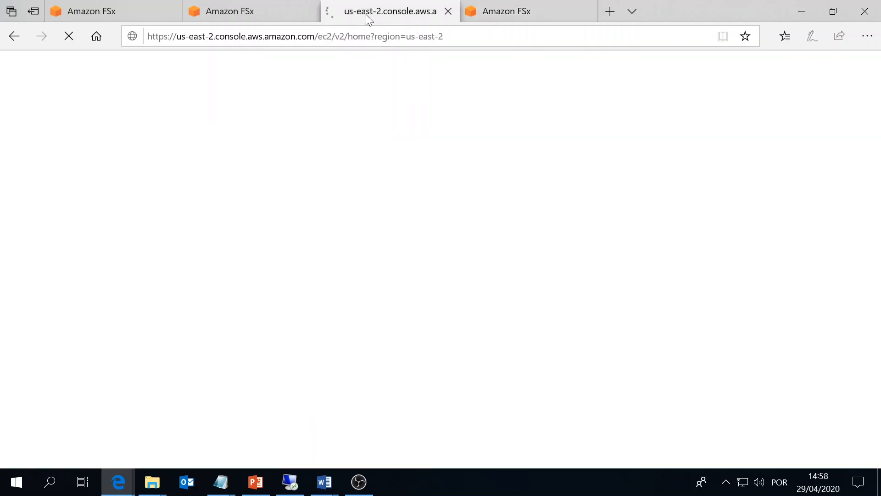
pyautogui.click(534, 8)
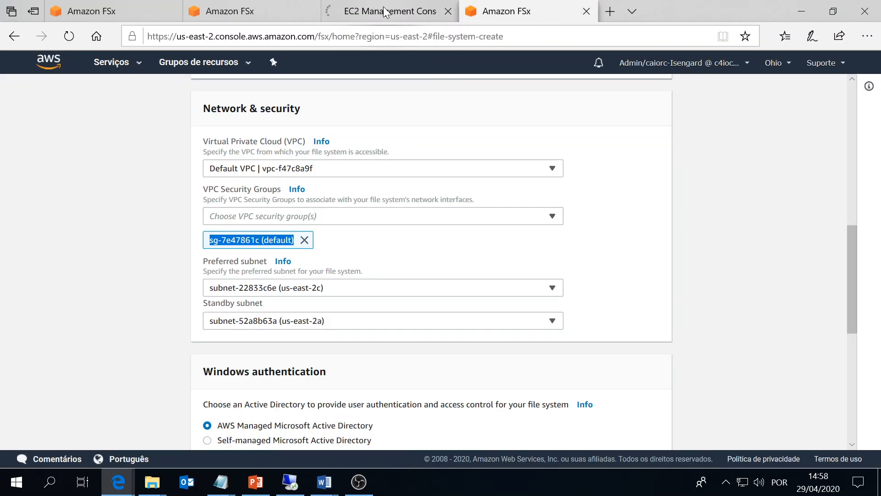
pyautogui.click(384, 6)
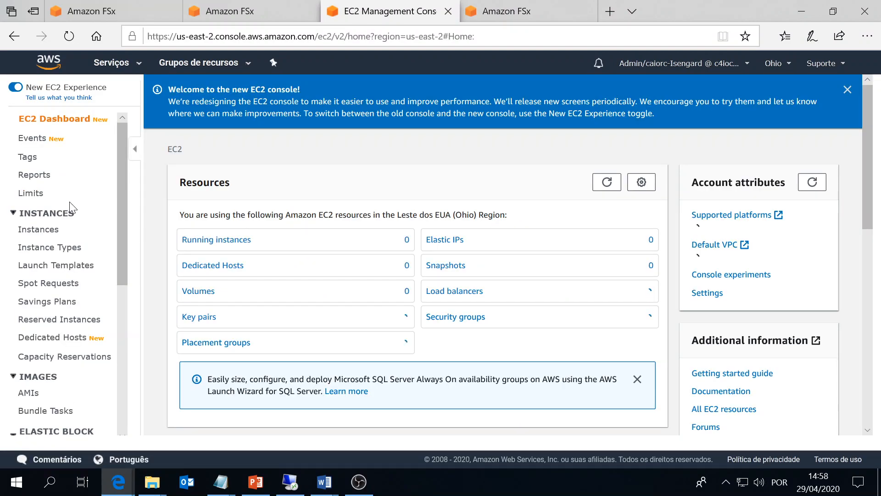
pyautogui.scroll(-5, 74, 202)
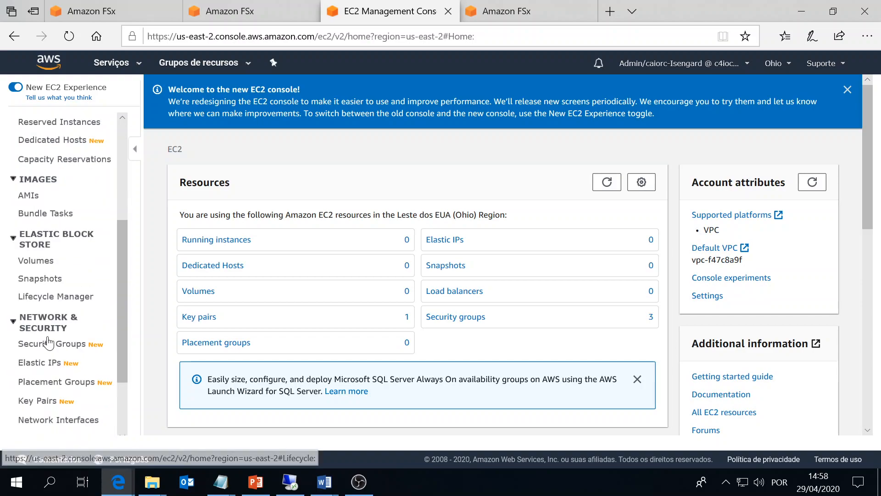
# Filter security groups for sg-7e47861c and open its inbound rules for editing.
pyautogui.click(52, 346)
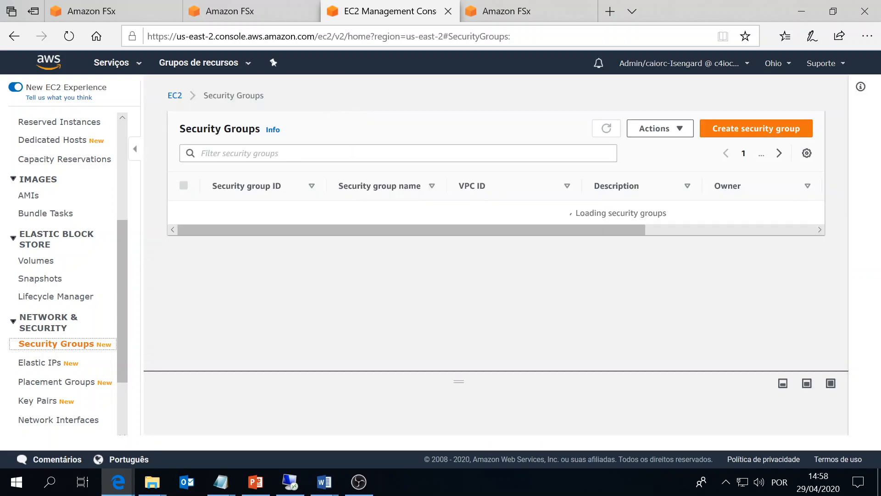
pyautogui.write('sg-7e47861c (default)')
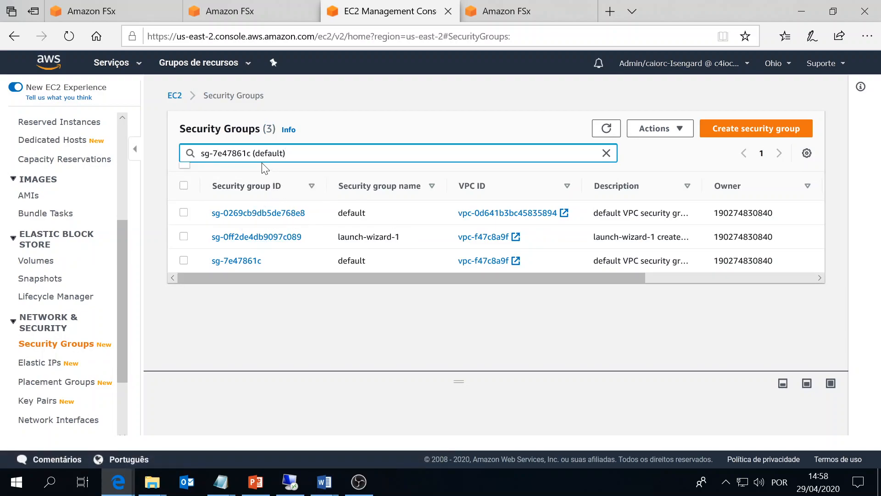
pyautogui.click(238, 260)
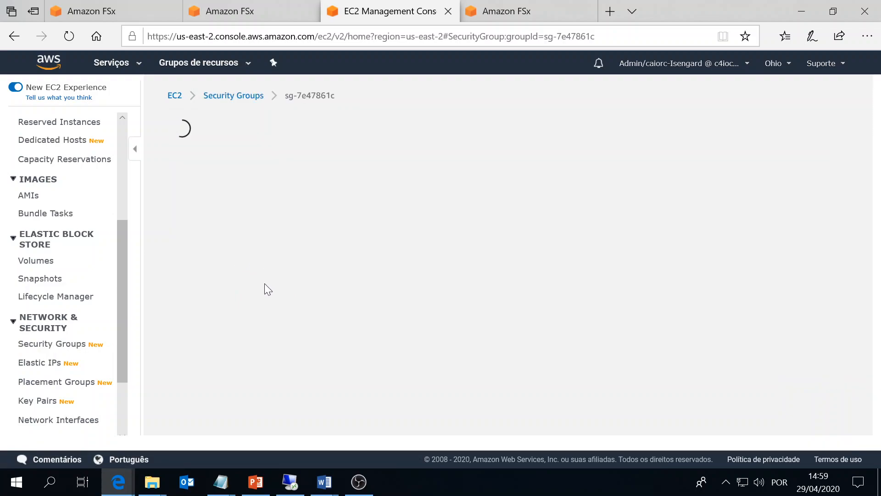
pyautogui.scroll(-1, 620, 353)
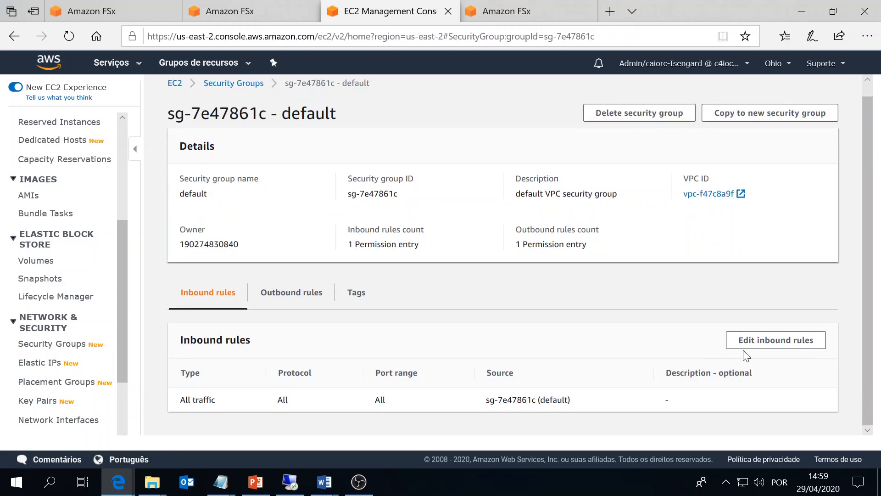
pyautogui.click(755, 342)
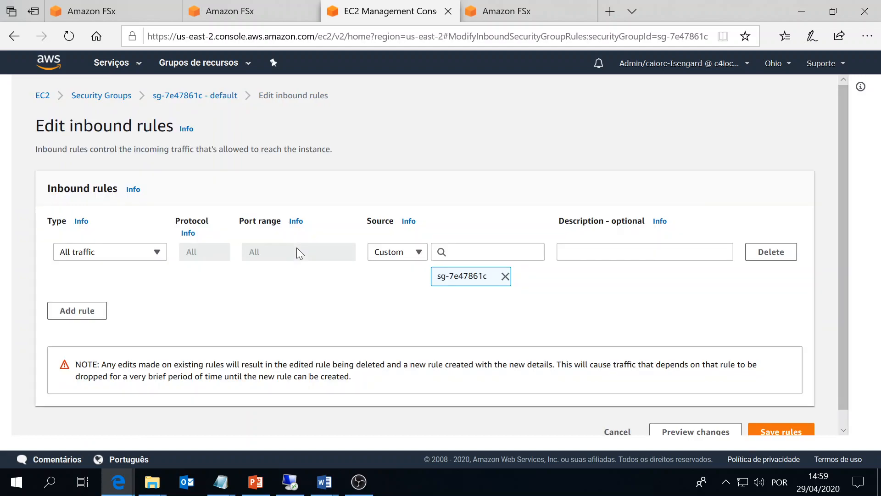
# Add an All traffic inbound rule sourced from 192.168.0.0/16 and save the rules.
pyautogui.click(85, 311)
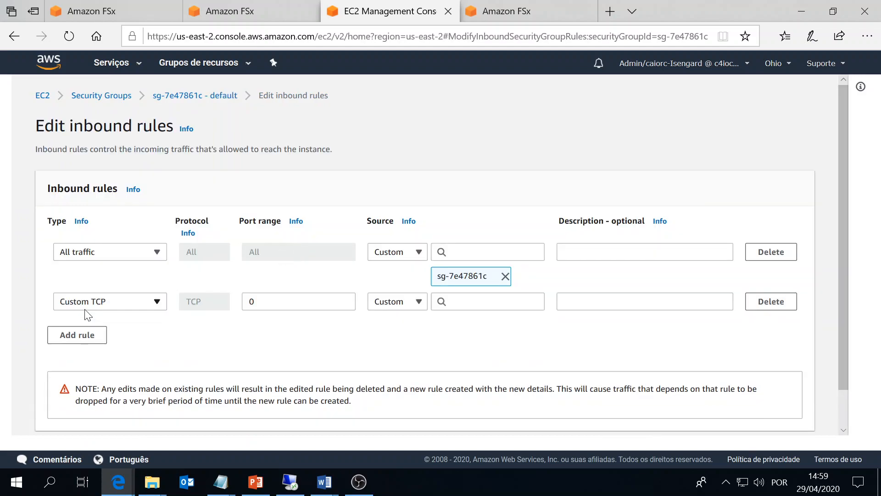
pyautogui.click(121, 303)
pyautogui.click(97, 288)
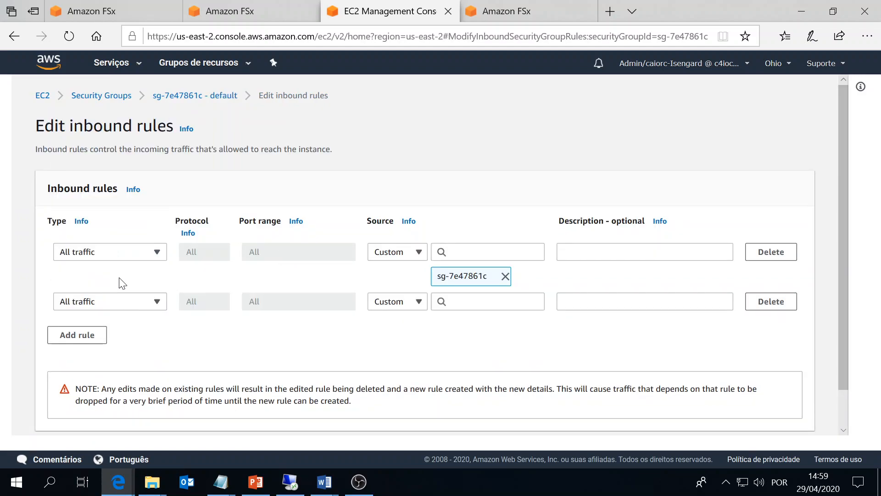
pyautogui.moveTo(220, 482)
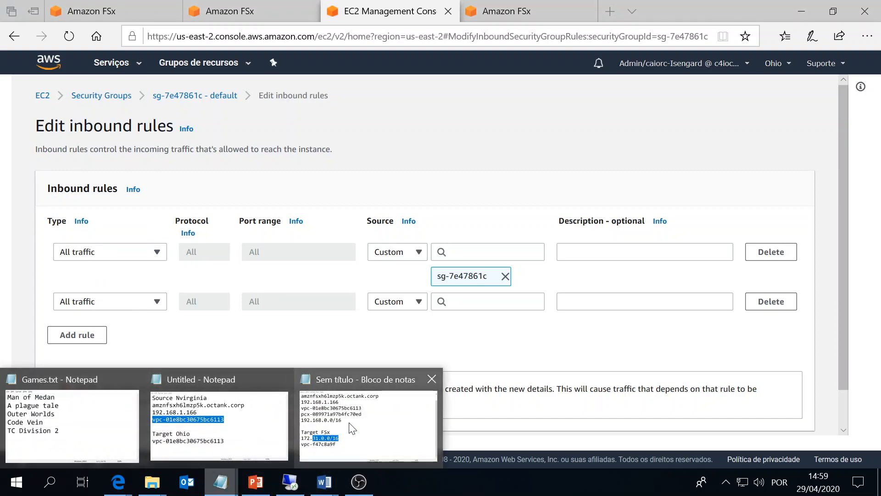
pyautogui.click(370, 413)
pyautogui.moveTo(266, 203); pyautogui.dragTo(10, 203)
pyautogui.hotkey('ctrl', 'c')
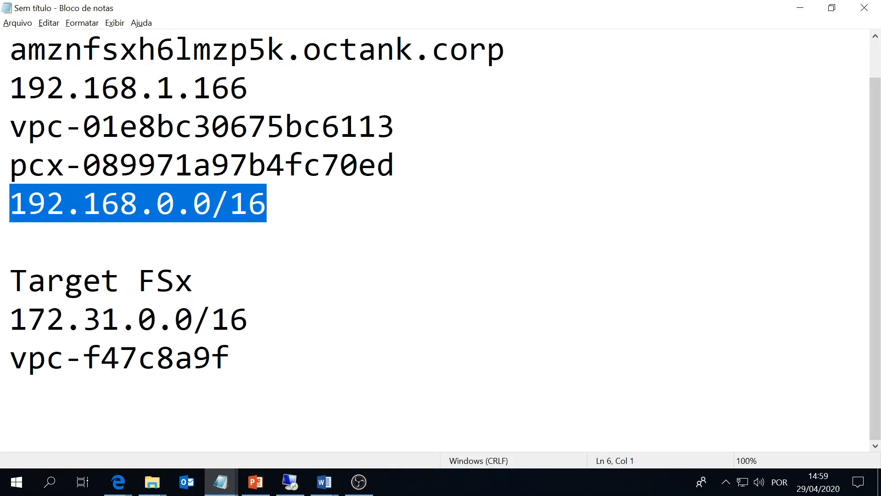
pyautogui.hotkey('alt', 'Tab')
pyautogui.click(475, 308)
pyautogui.hotkey('ctrl', 'v')
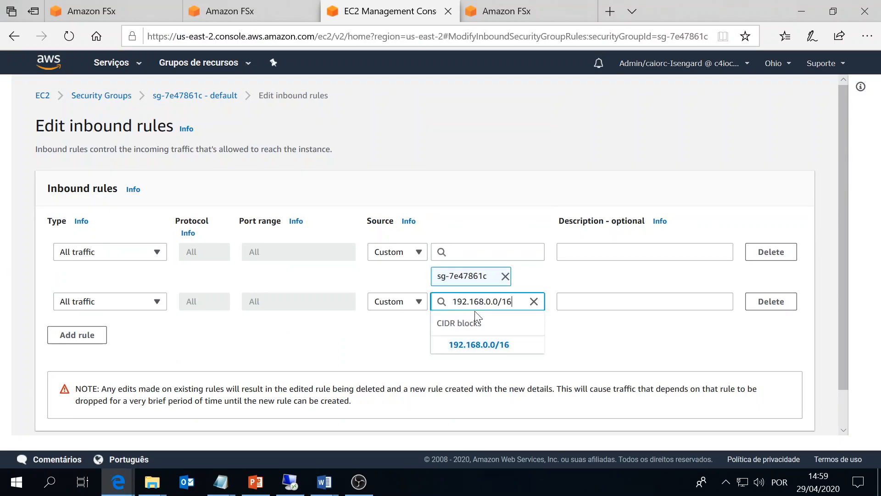
pyautogui.click(482, 344)
pyautogui.scroll(-2, 714, 377)
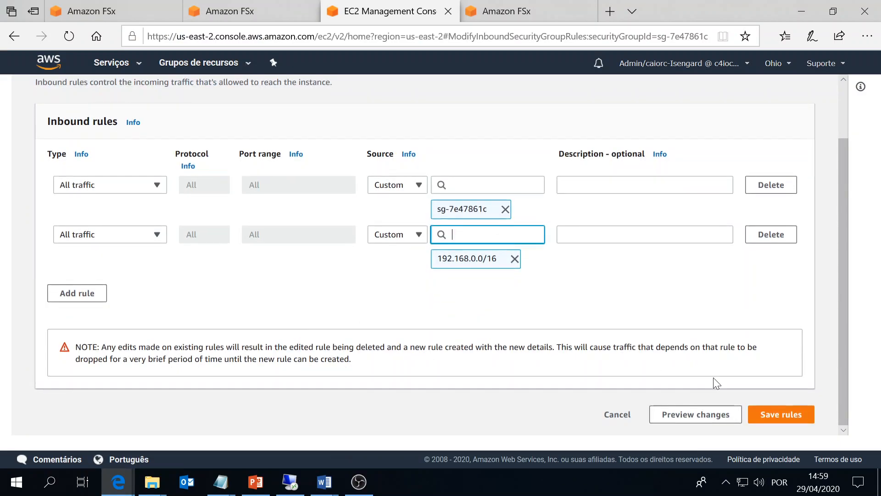
pyautogui.click(789, 413)
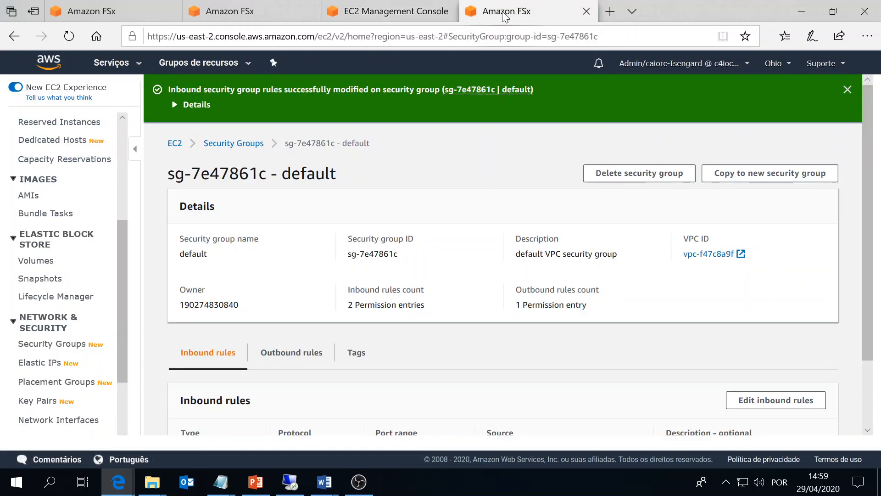
# On the Ohio form, choose Self-managed Microsoft Active Directory instead of AWS managed.
pyautogui.click(502, 11)
pyautogui.scroll(-2, 223, 226)
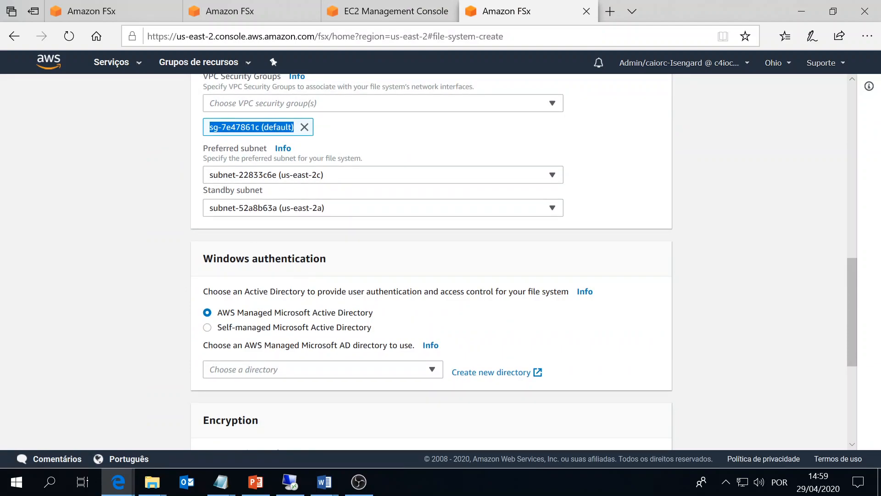
pyautogui.scroll(-2, 232, 333)
pyautogui.scroll(2, 232, 332)
pyautogui.moveTo(230, 313); pyautogui.dragTo(375, 315)
pyautogui.moveTo(376, 315); pyautogui.dragTo(217, 314)
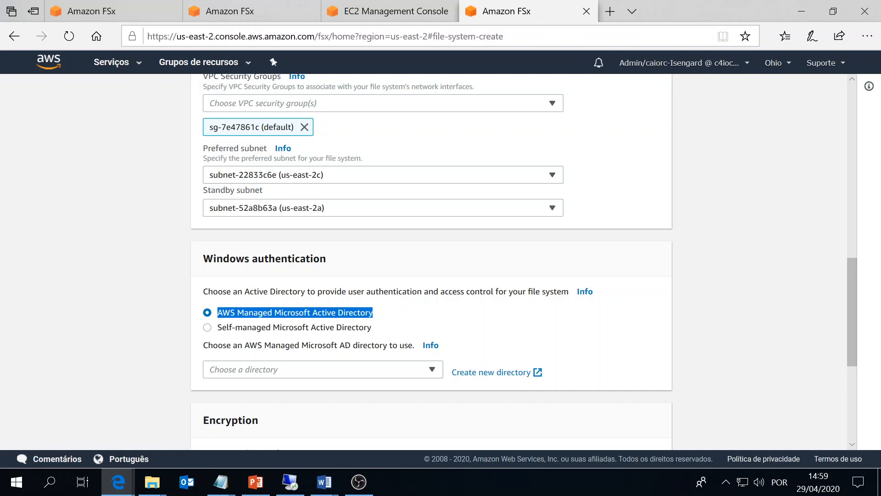
pyautogui.click(208, 327)
pyautogui.moveTo(218, 329); pyautogui.dragTo(342, 328)
pyautogui.scroll(-5, 342, 329)
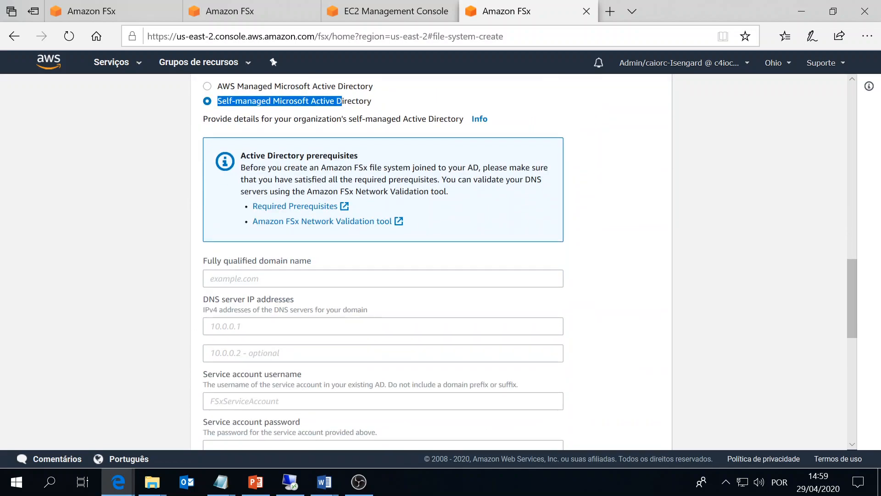
# Confirm the domain in Remote Desktop and enter octank.corp as the fully qualified domain name.
pyautogui.click(291, 481)
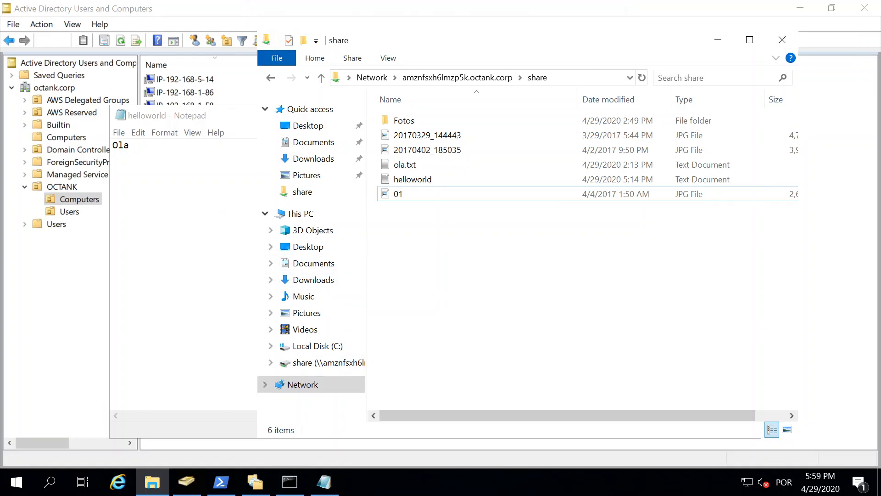
pyautogui.click(559, 3)
pyautogui.click(580, 9)
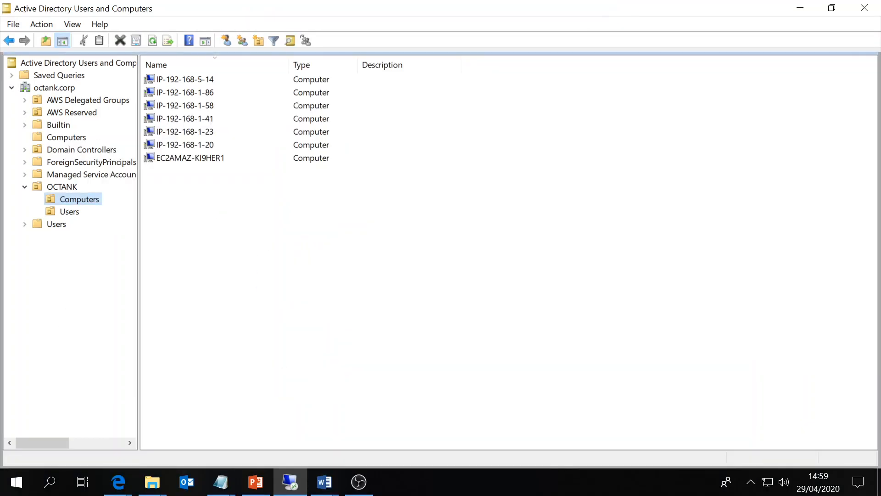
pyautogui.click(313, 279)
pyautogui.write('octank.corp')
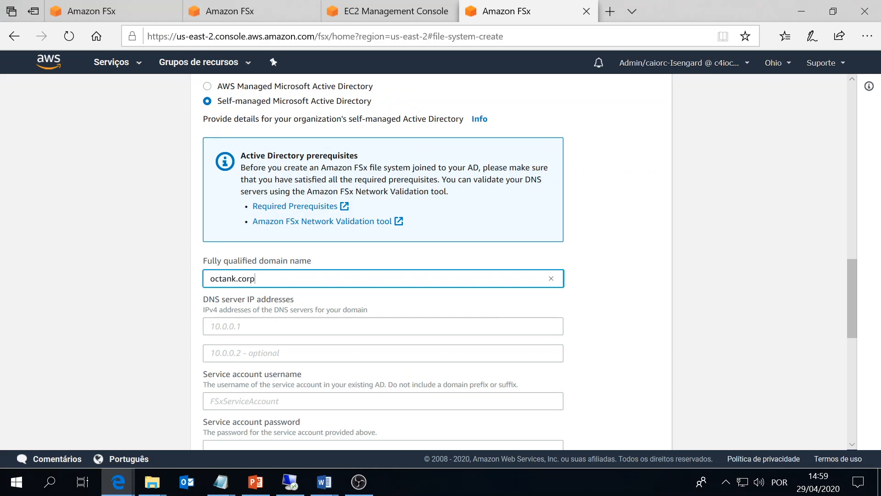
pyautogui.press('Tab')
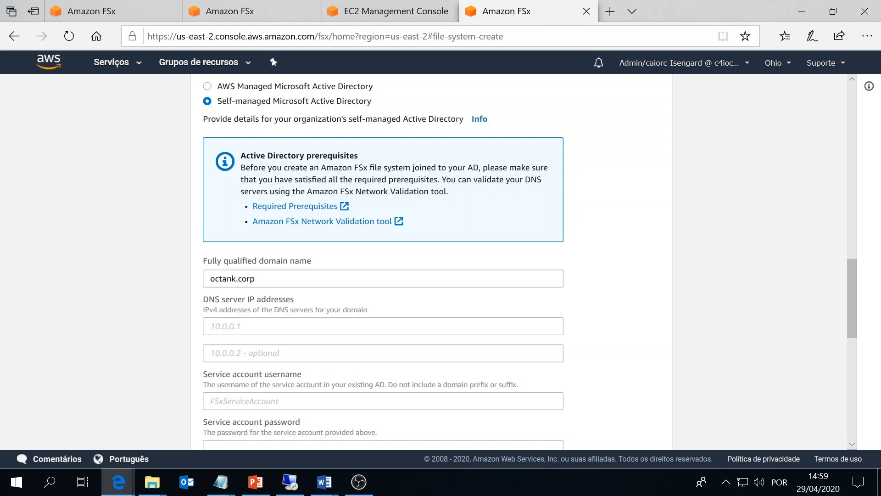
pyautogui.click(256, 334)
# Search the Services list for Directory Service and open its console.
pyautogui.click(292, 7)
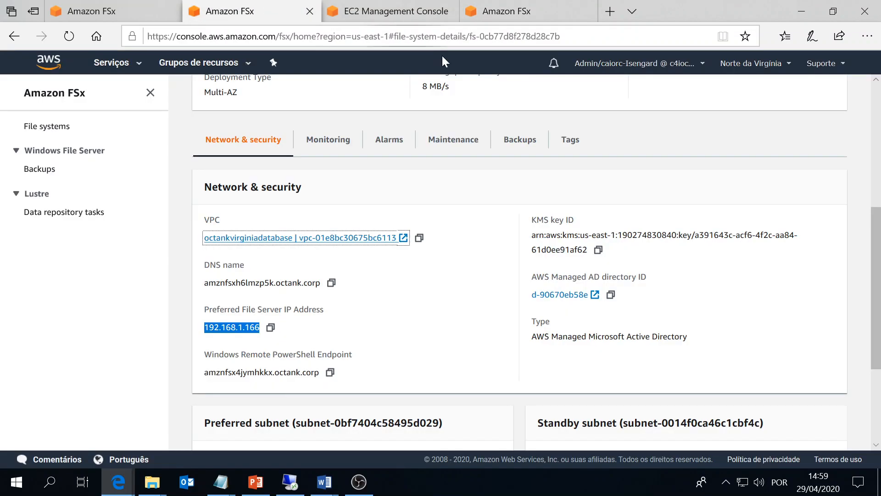
pyautogui.click(112, 62)
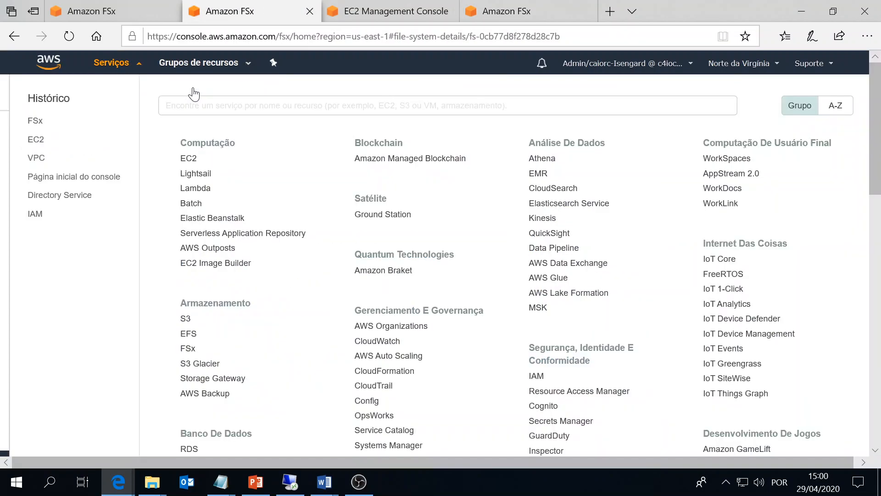
pyautogui.write('direc')
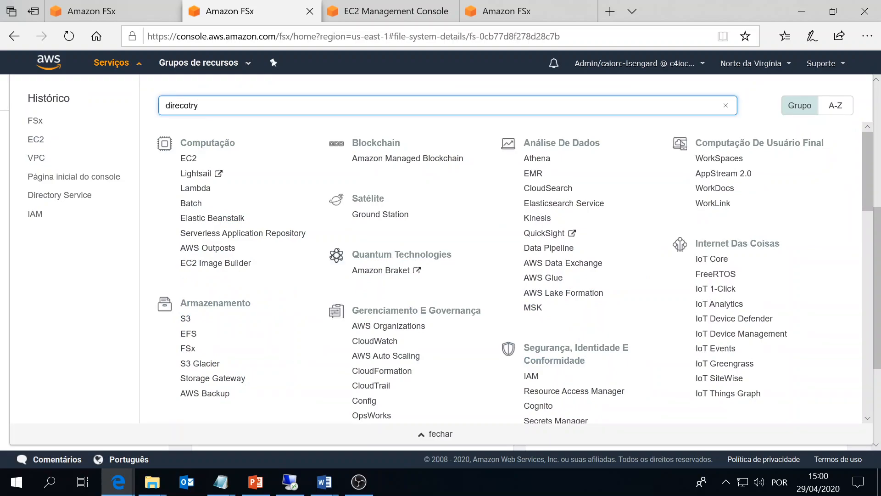
pyautogui.write('otry')
pyautogui.press('BackSpace')
pyautogui.press('BackSpace')
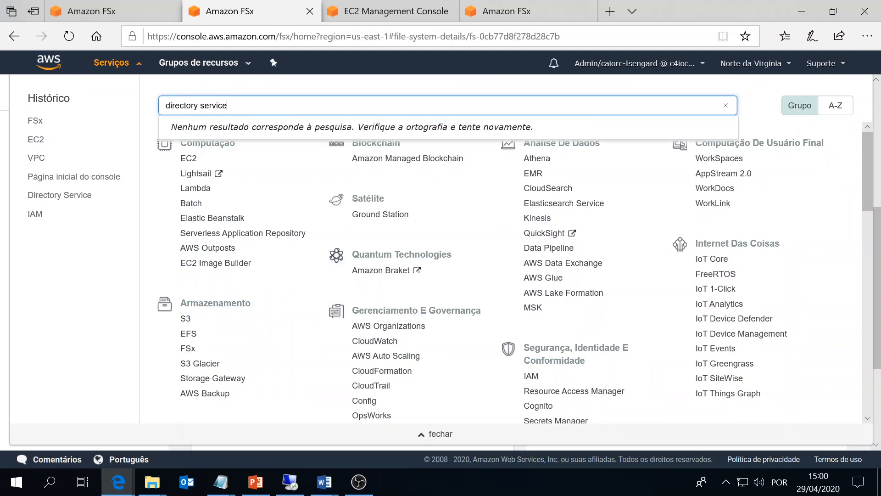
pyautogui.click(212, 127)
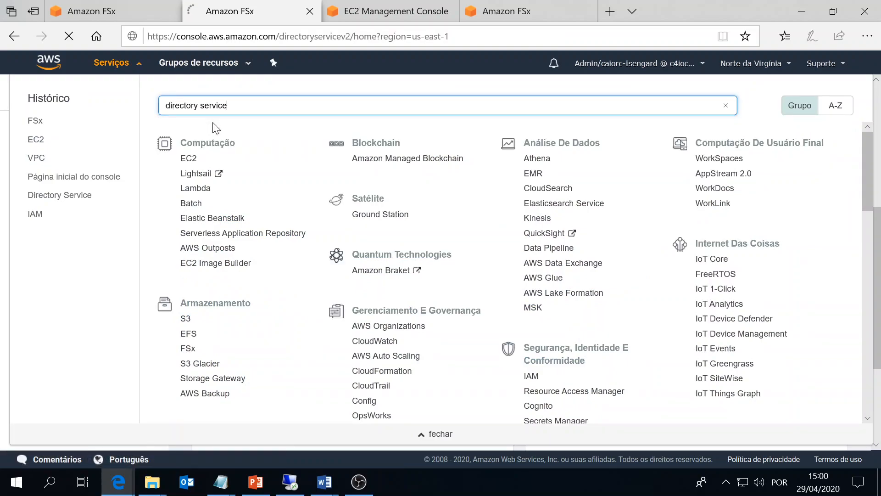
pyautogui.click(481, 16)
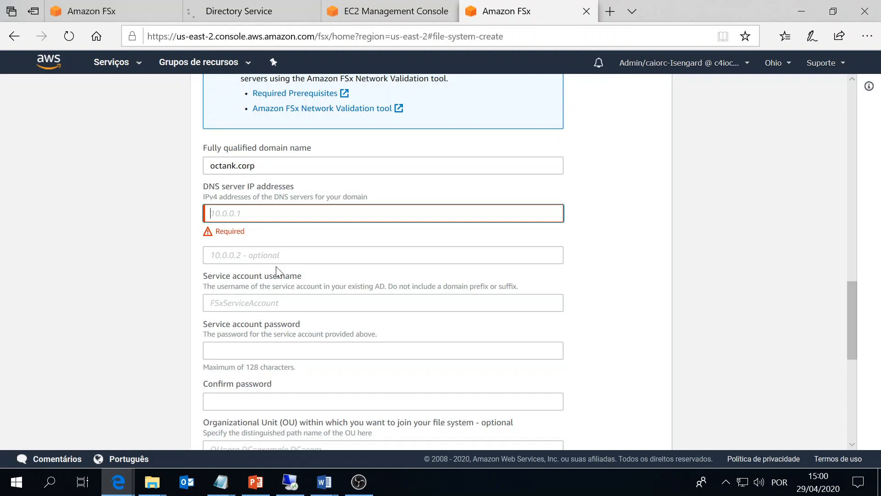
# Copy the DNS addresses of directory d-90670eb58e and enter 192.168.1.219 as the first DNS server.
pyautogui.click(224, 10)
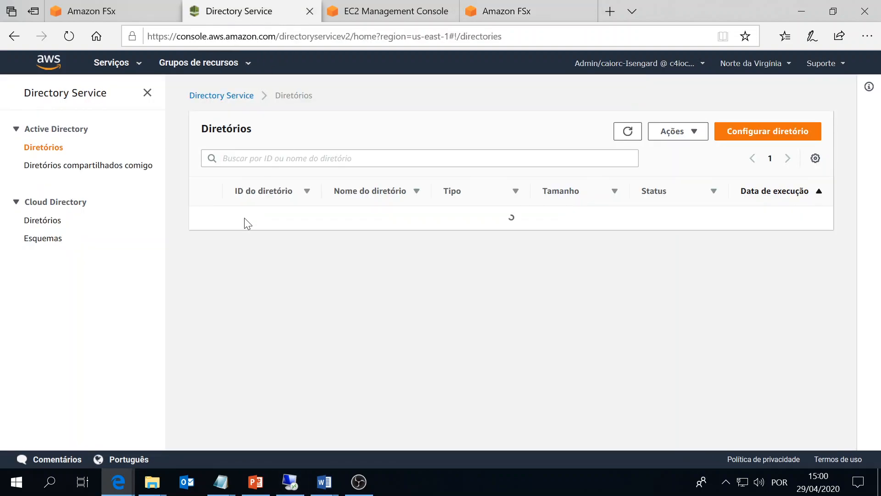
pyautogui.click(249, 291)
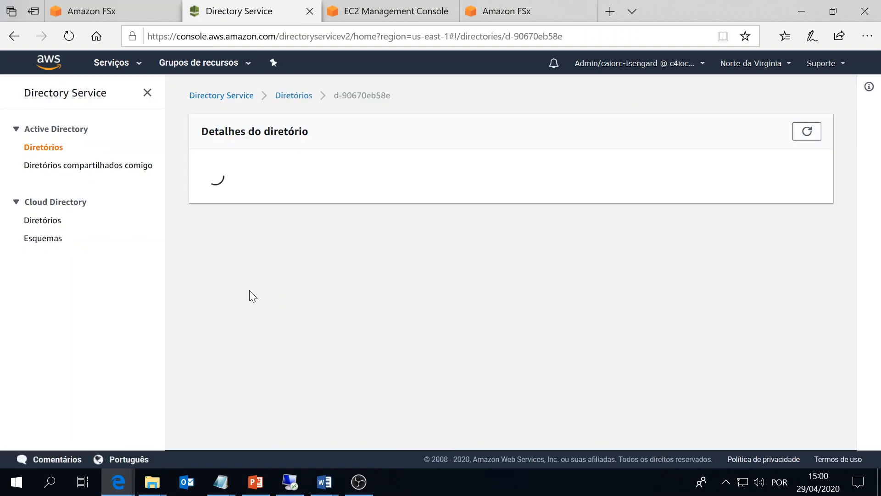
pyautogui.scroll(-2, 461, 264)
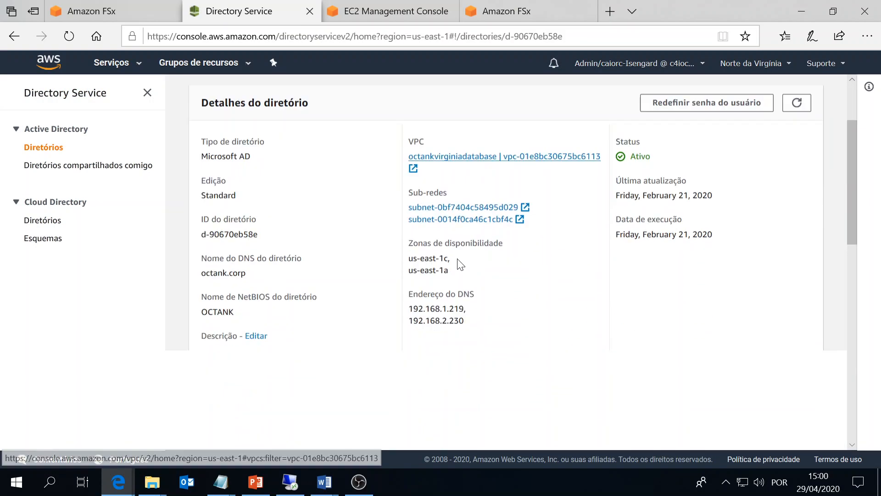
pyautogui.moveTo(435, 296); pyautogui.dragTo(412, 301)
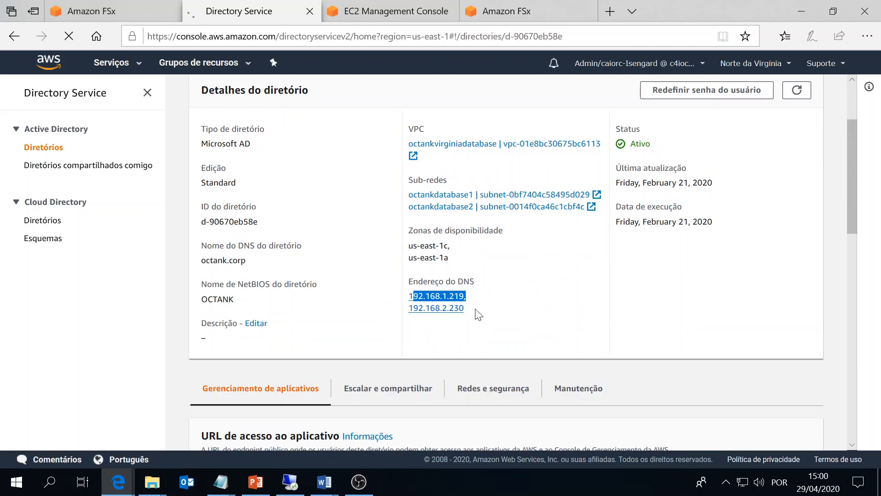
pyautogui.moveTo(477, 314); pyautogui.dragTo(370, 299)
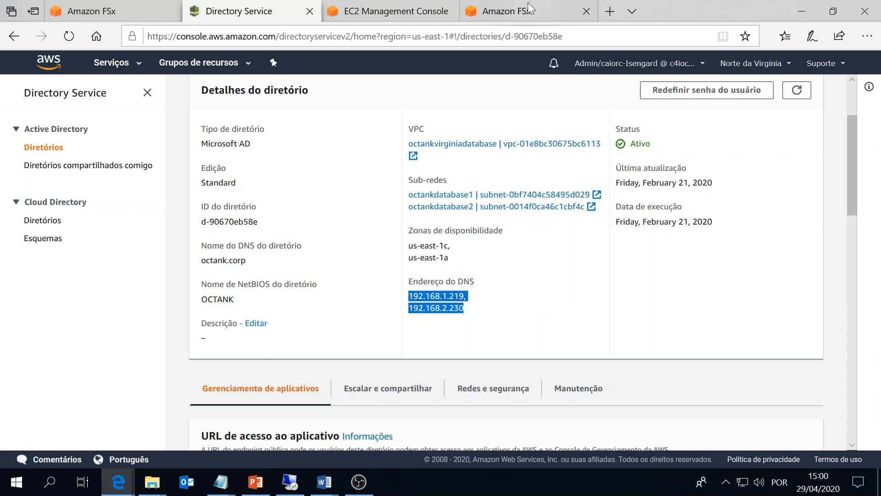
pyautogui.click(528, 2)
pyautogui.write('192.168.1.219')
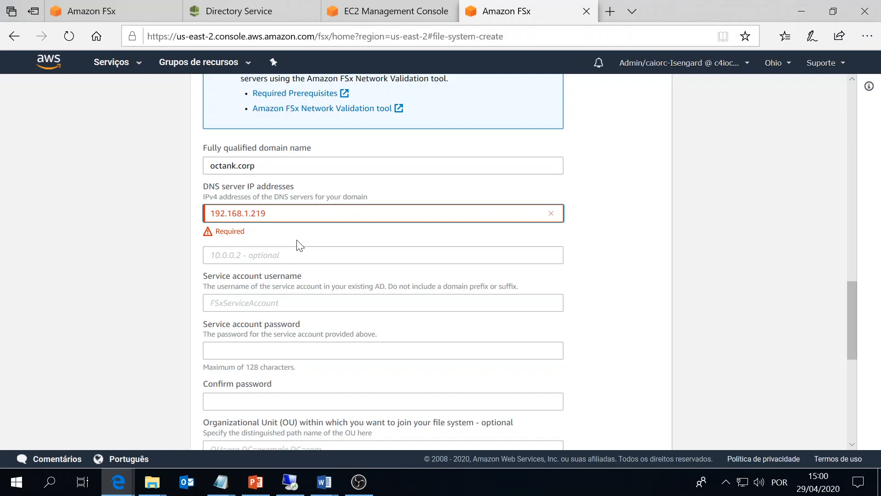
# Enter 192.168.2.230 as the second DNS server address, dismissing a stray phone app window.
pyautogui.scroll(3, 300, 245)
pyautogui.click(246, 2)
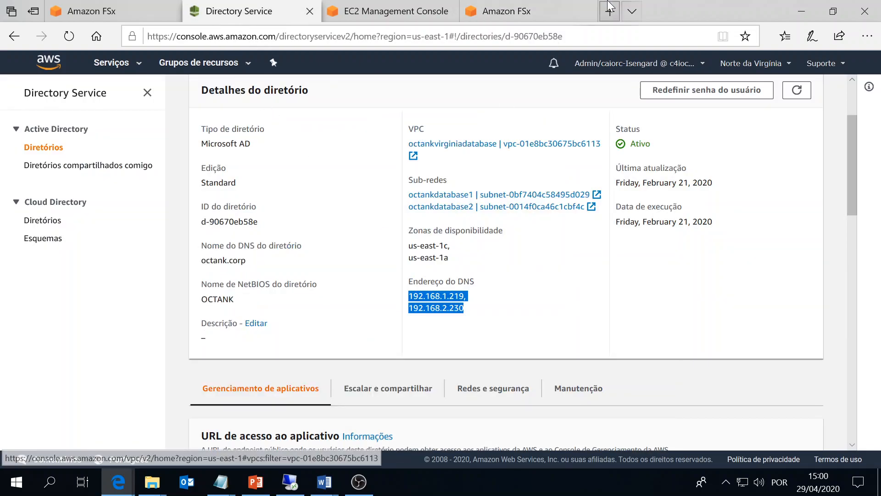
pyautogui.click(543, 6)
pyautogui.click(294, 381)
pyautogui.write('192.168.')
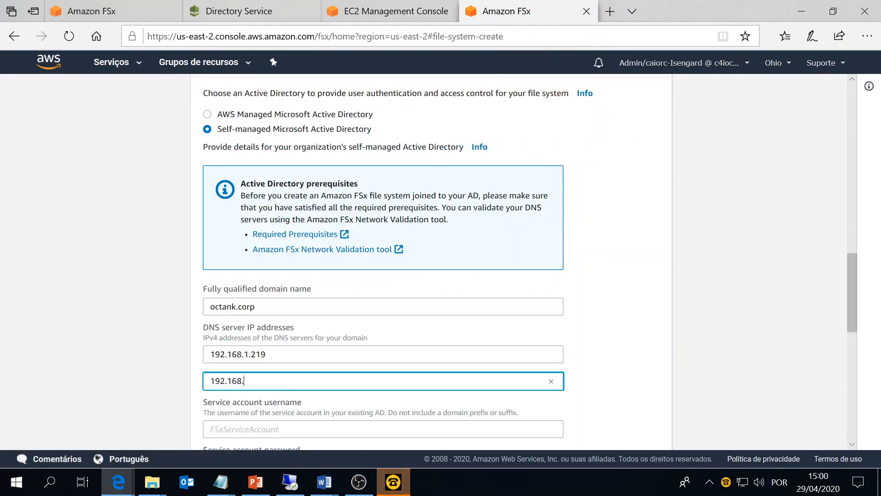
pyautogui.write('2.230')
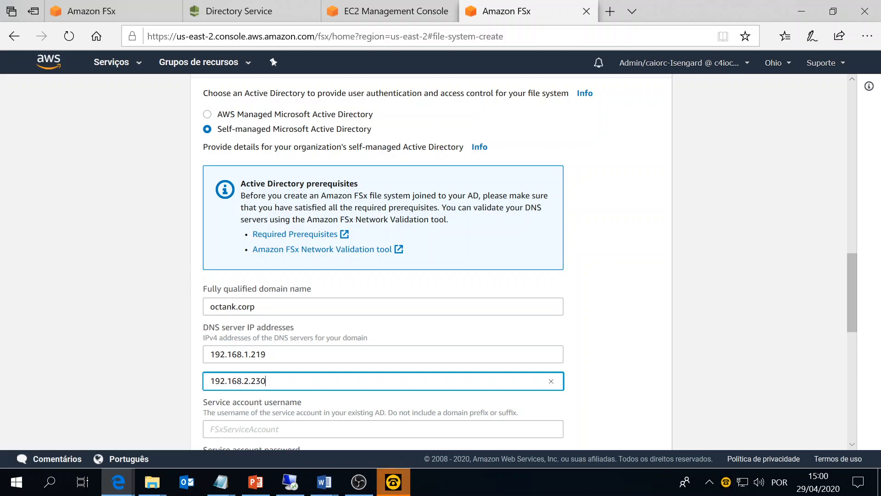
pyautogui.scroll(1, 383, 261)
pyautogui.moveTo(394, 482)
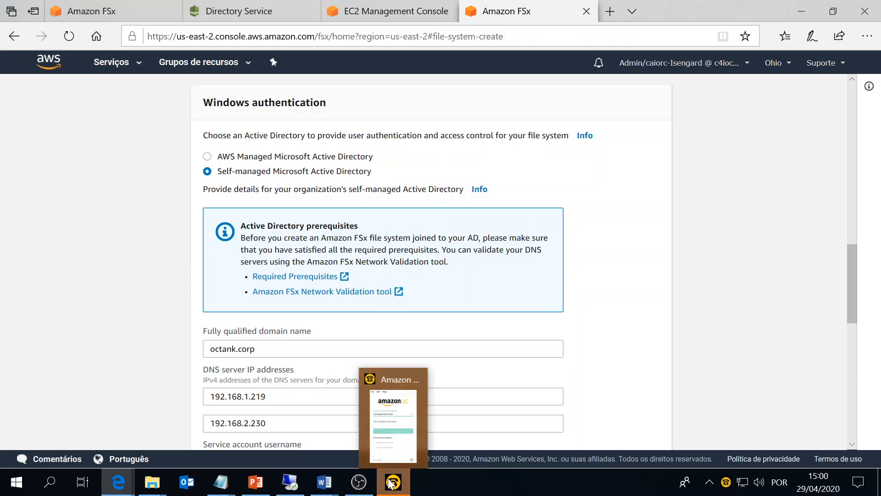
pyautogui.click(421, 385)
pyautogui.scroll(-3, 275, 349)
# Fill in the service account username.
pyautogui.press('Tab')
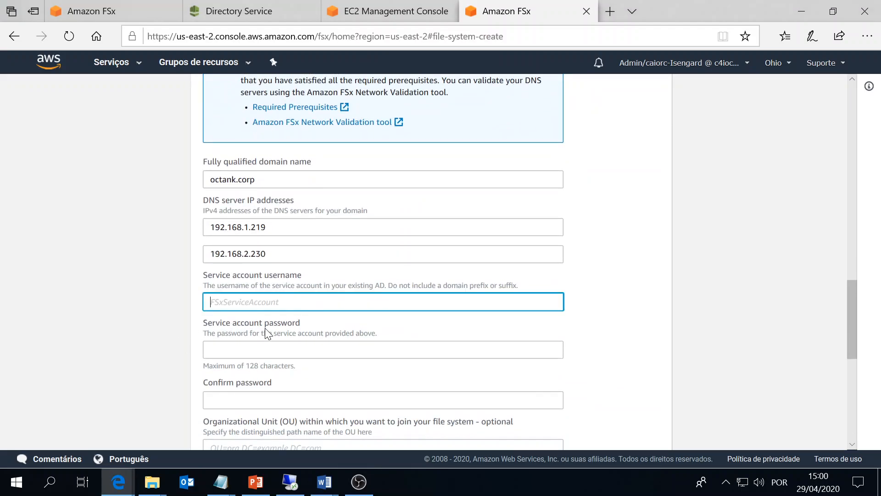
pyautogui.scroll(-1, 146, 341)
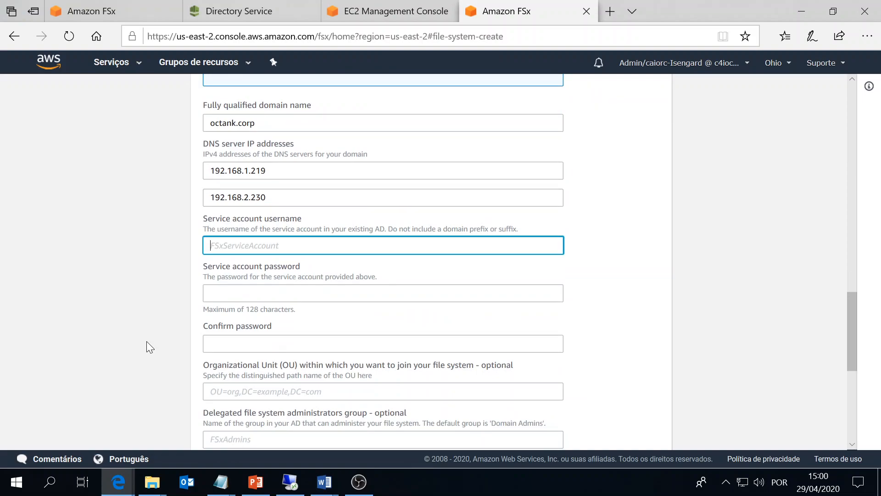
pyautogui.scroll(4, 147, 342)
# Enter the service account password and its matching confirmation, then scroll down to Next.
pyautogui.press('Tab')
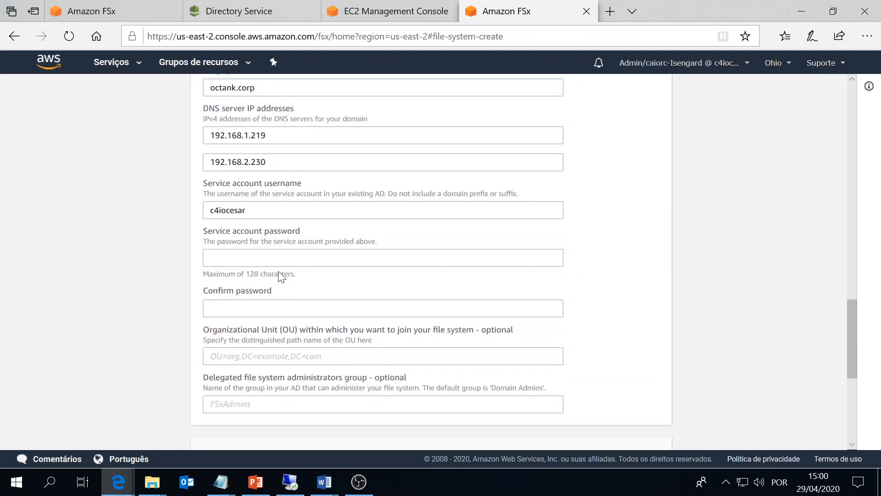
pyautogui.write('••••••••••')
pyautogui.scroll(5, 281, 269)
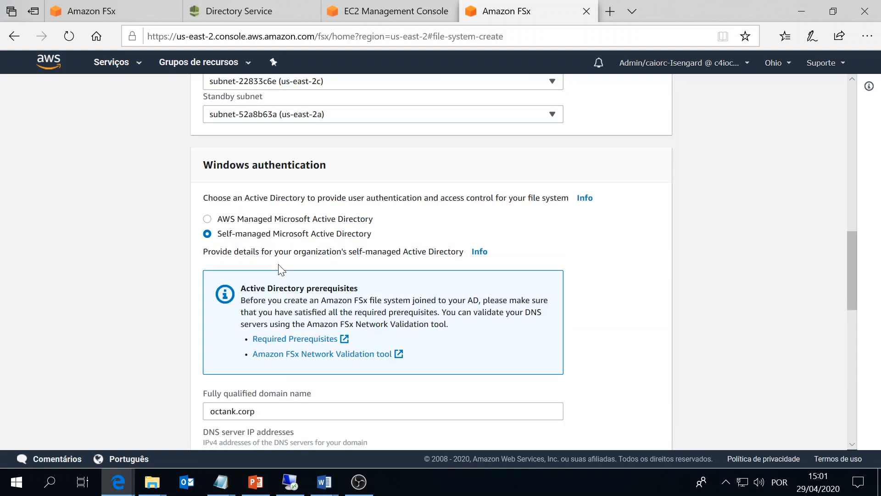
pyautogui.scroll(-4, 281, 269)
pyautogui.press('Tab')
pyautogui.write('••••••••')
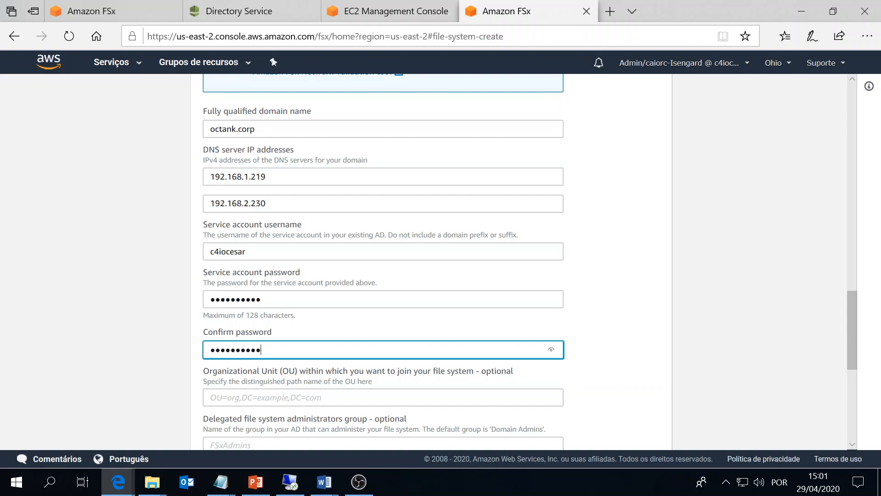
pyautogui.scroll(-3, 301, 340)
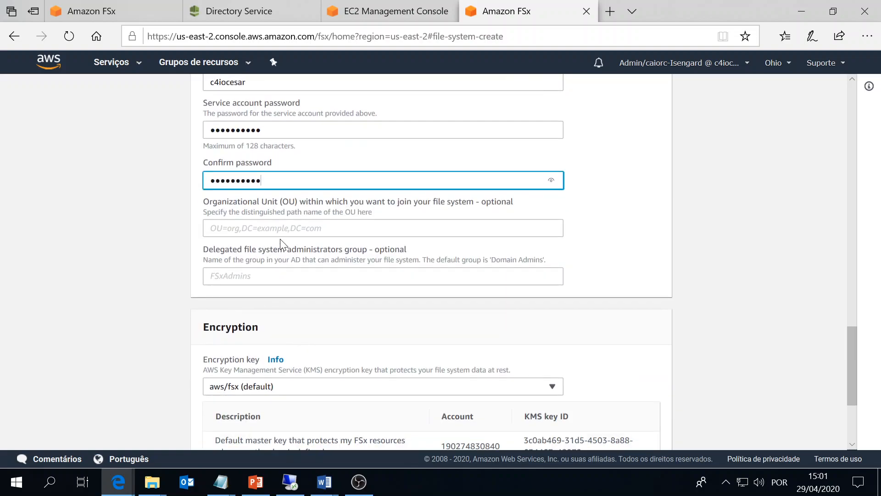
pyautogui.scroll(8, 199, 232)
pyautogui.scroll(3, 189, 238)
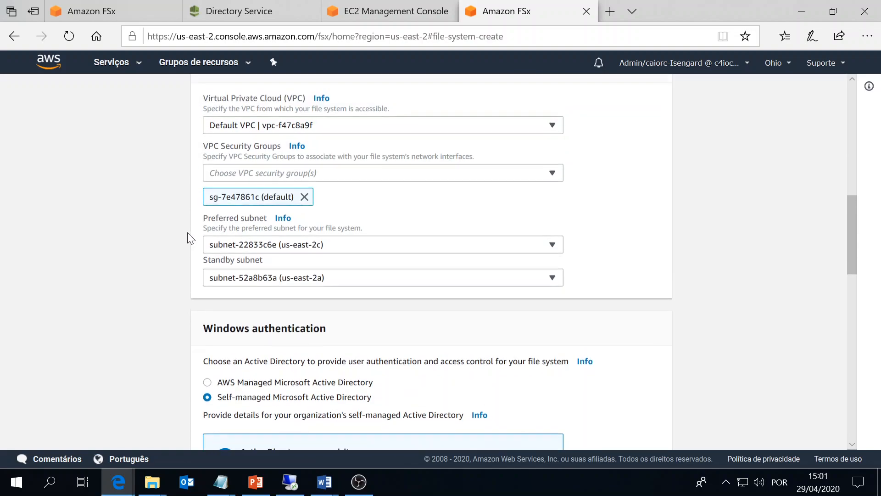
pyautogui.scroll(-5, 188, 239)
pyautogui.scroll(-5, 190, 237)
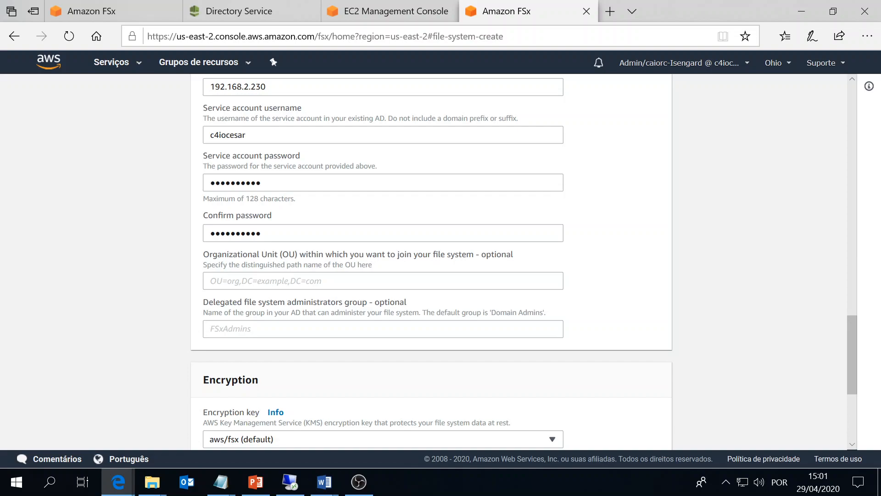
pyautogui.scroll(-2, 314, 317)
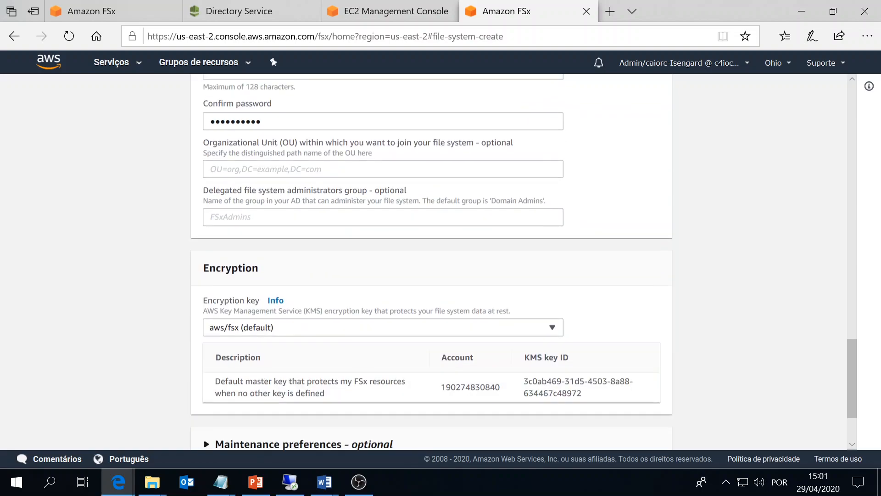
pyautogui.scroll(-3, 183, 237)
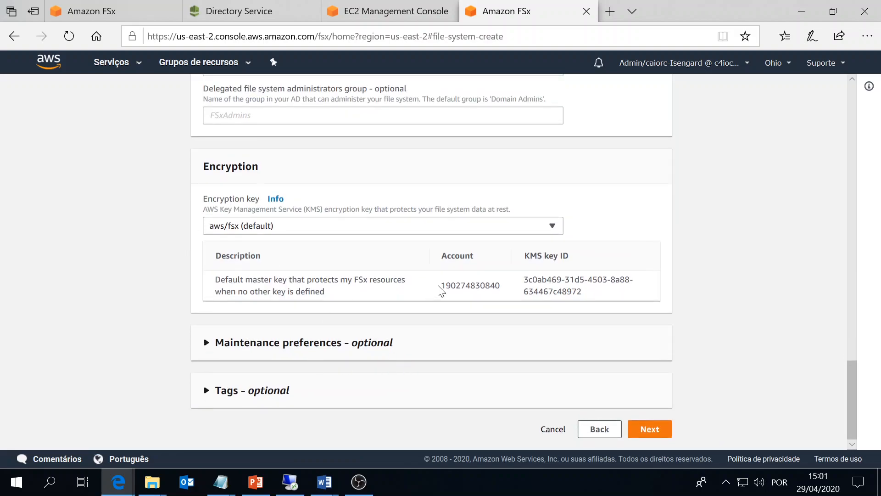
# Review the ohioFSx settings, decline Edge's password save, and create the file system.
pyautogui.click(640, 435)
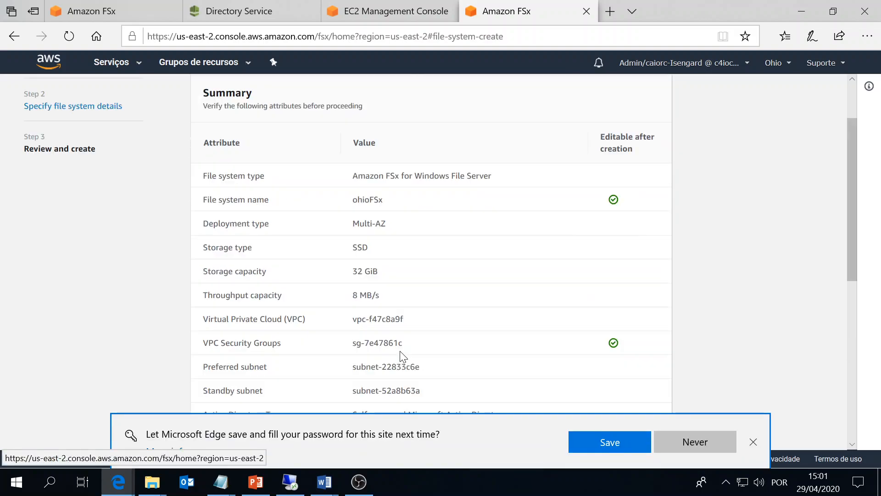
pyautogui.click(693, 442)
pyautogui.scroll(-4, 688, 298)
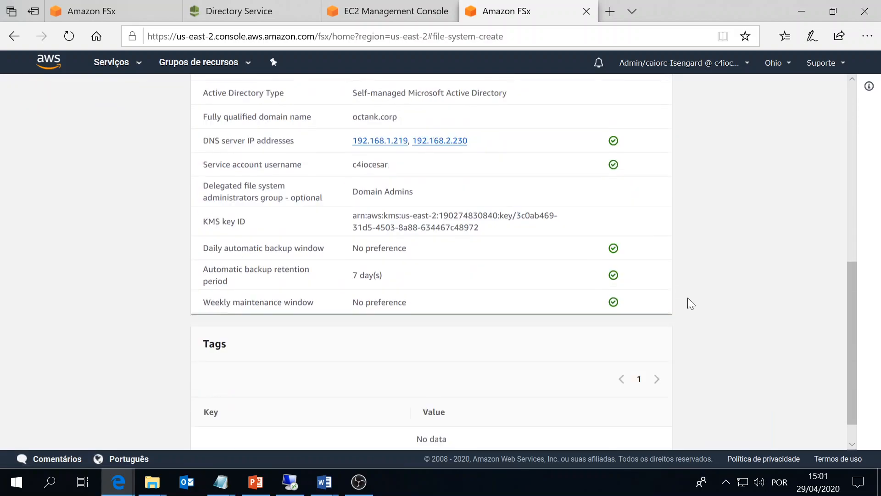
pyautogui.scroll(6, 687, 296)
pyautogui.scroll(-7, 466, 284)
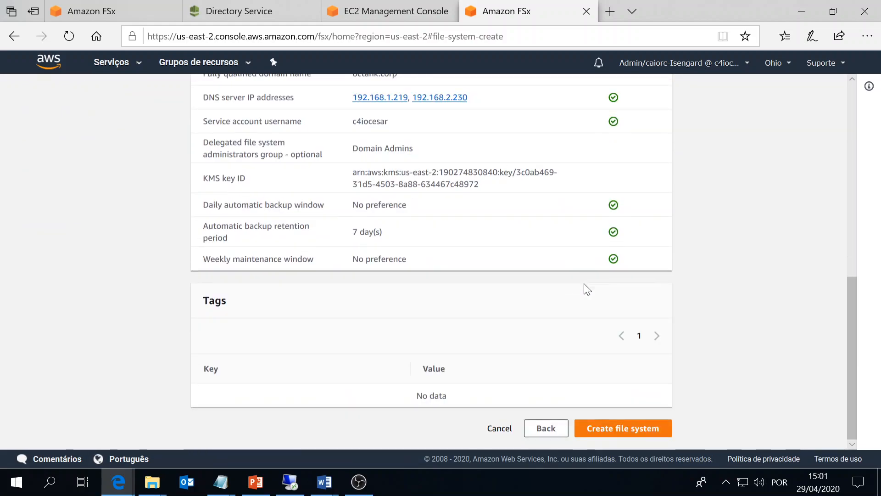
pyautogui.click(619, 434)
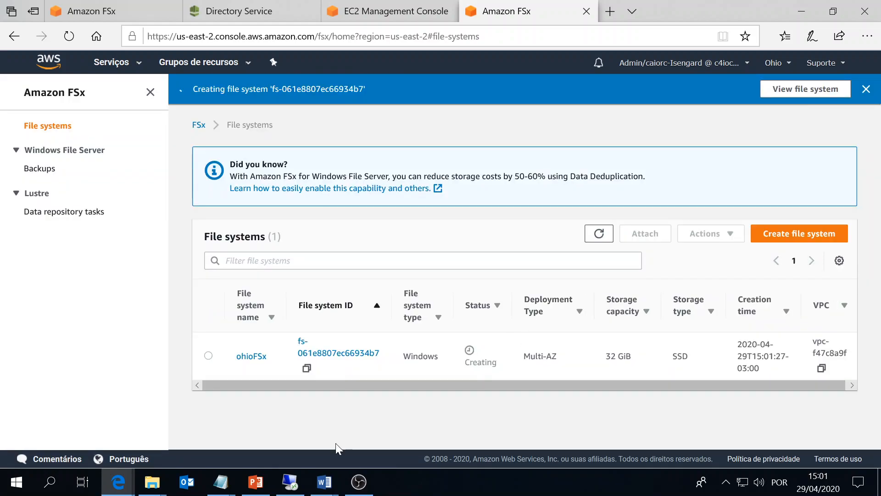
pyautogui.click(359, 482)
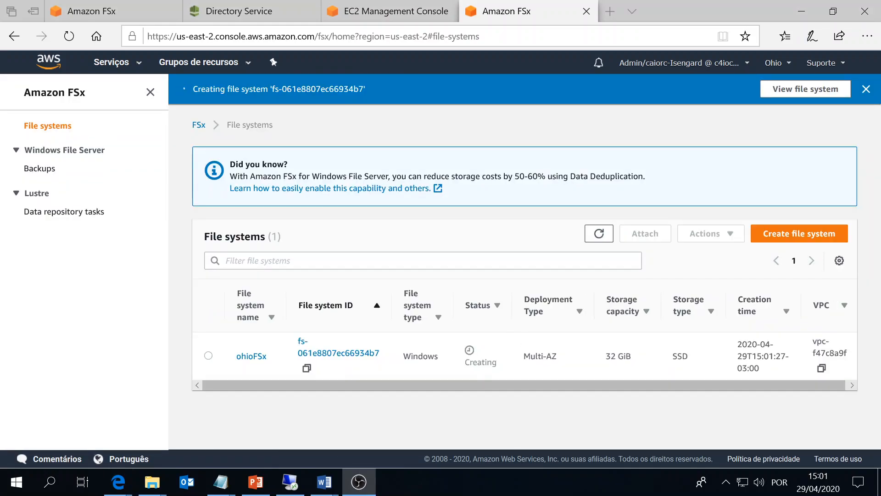